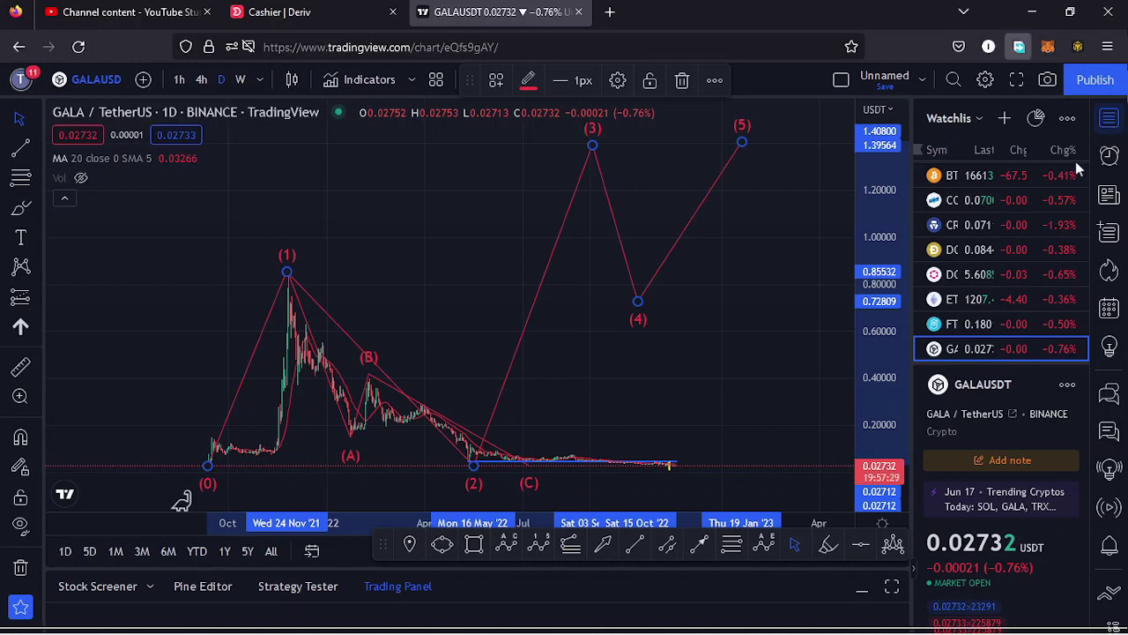
# Close the watchlist panel and zoom into the recent daily price history
pyautogui.click(1109, 118)
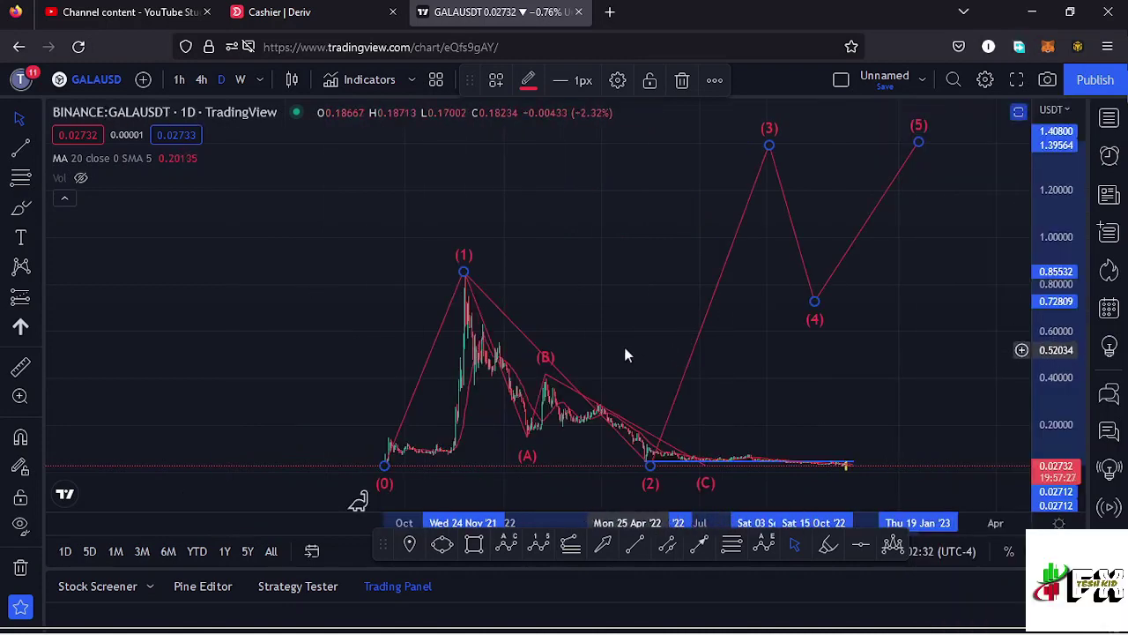
pyautogui.scroll(2, 619, 334)
pyautogui.moveTo(618, 333)
pyautogui.mouseDown()
pyautogui.moveTo(534, 320)
pyautogui.moveTo(614, 312)
pyautogui.mouseUp()
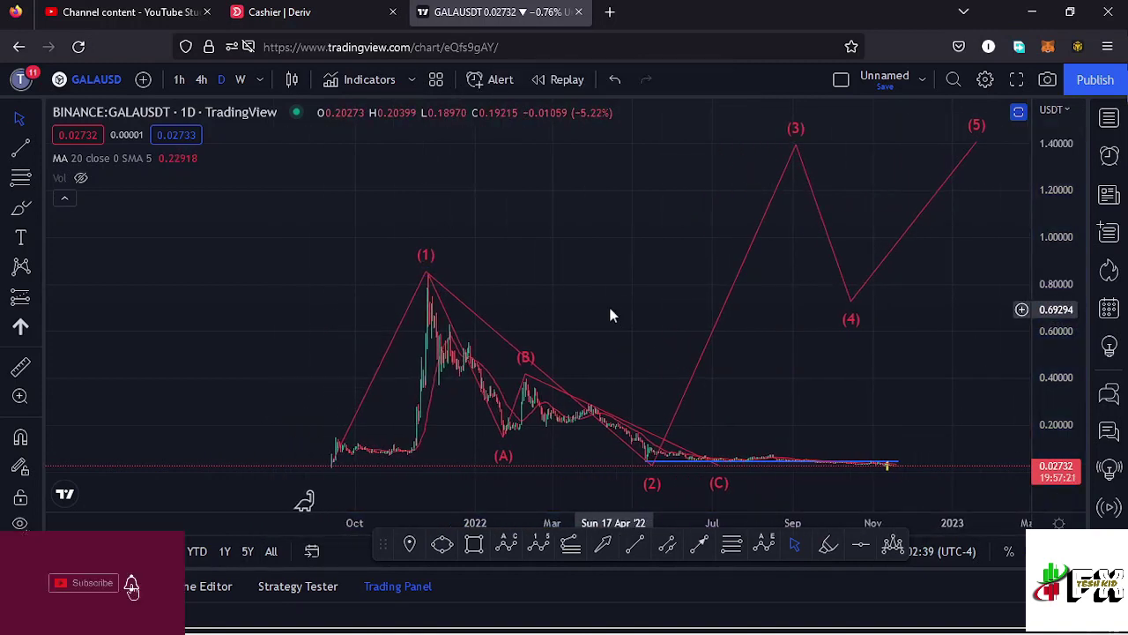
pyautogui.moveTo(602, 320); pyautogui.dragTo(670, 311)
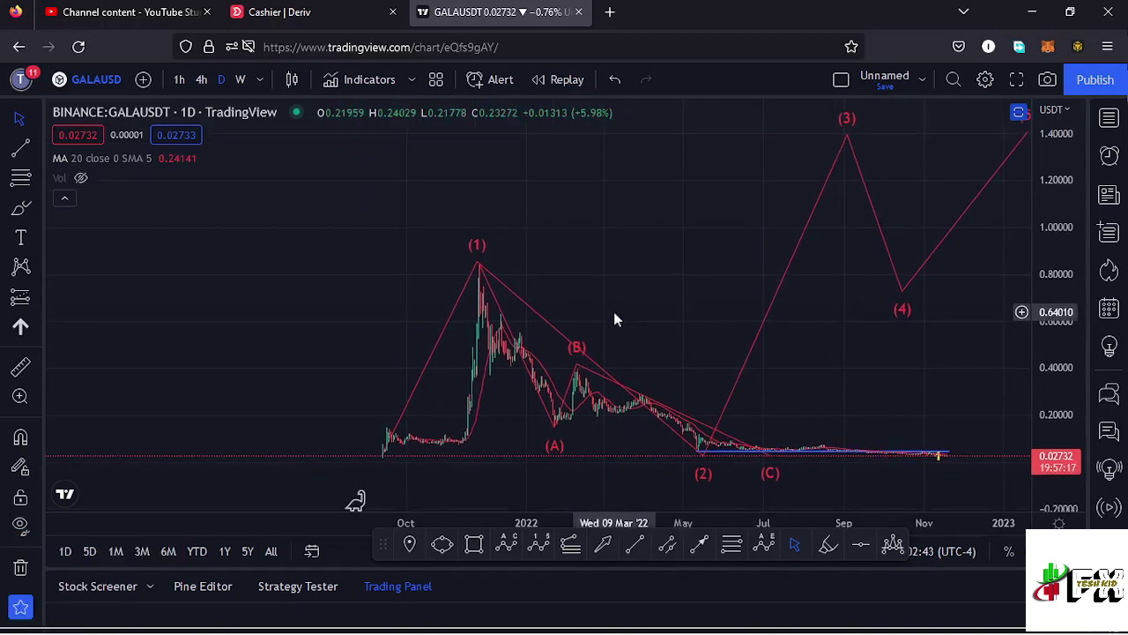
# Remove the old (0)–(5) Elliott wave projection, keeping the (A)(B)(C) correction
pyautogui.click(693, 451)
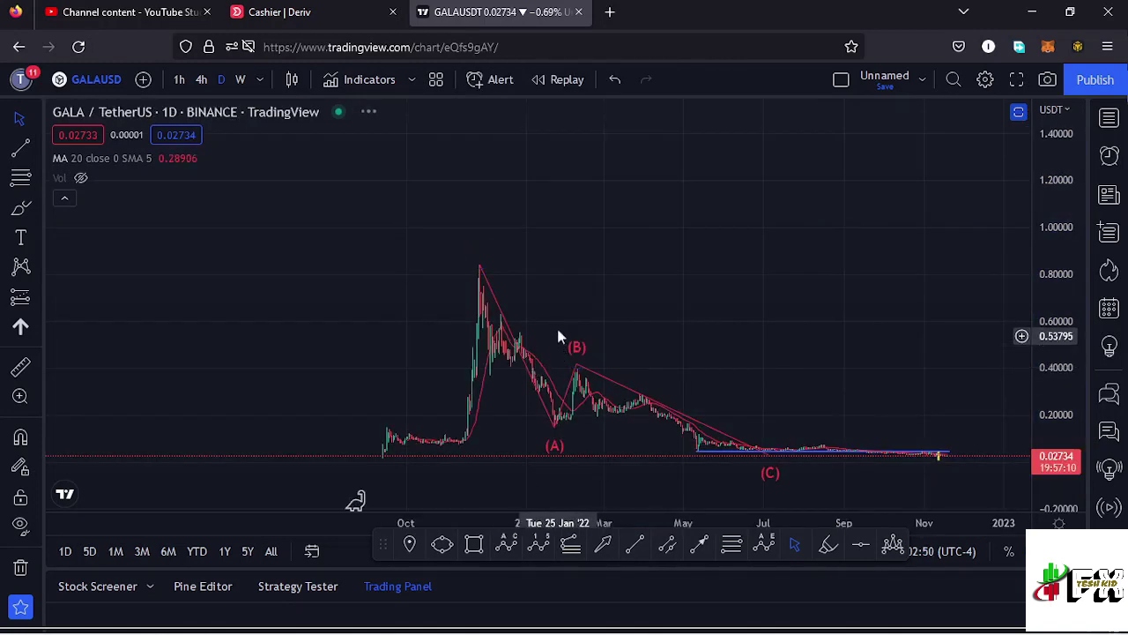
pyautogui.moveTo(556, 311); pyautogui.dragTo(607, 297)
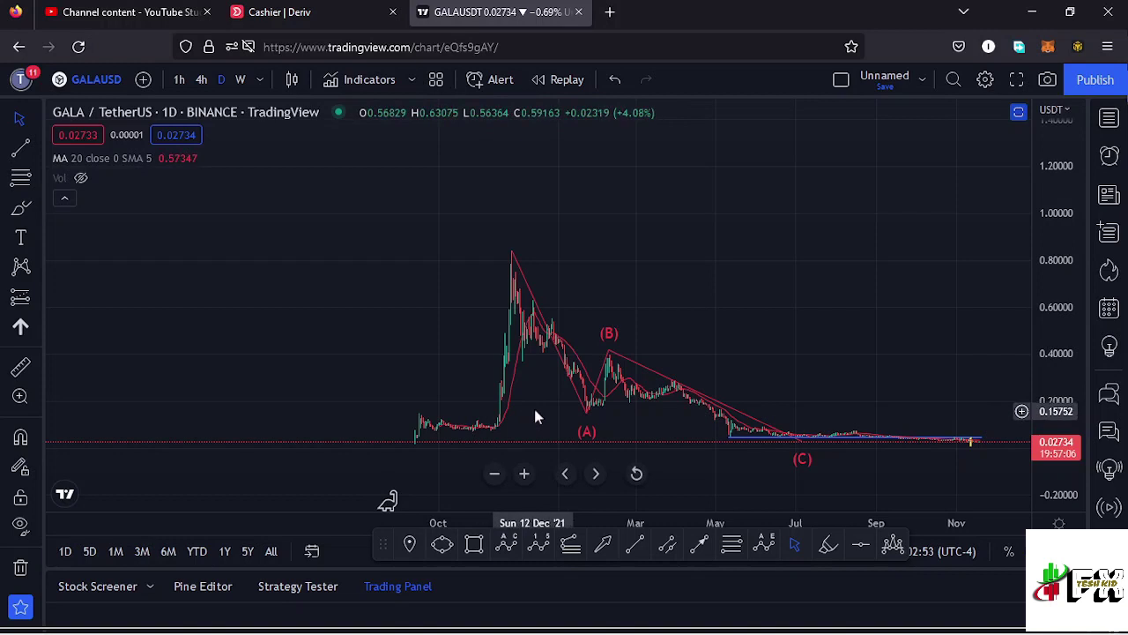
pyautogui.moveTo(534, 405); pyautogui.dragTo(536, 391)
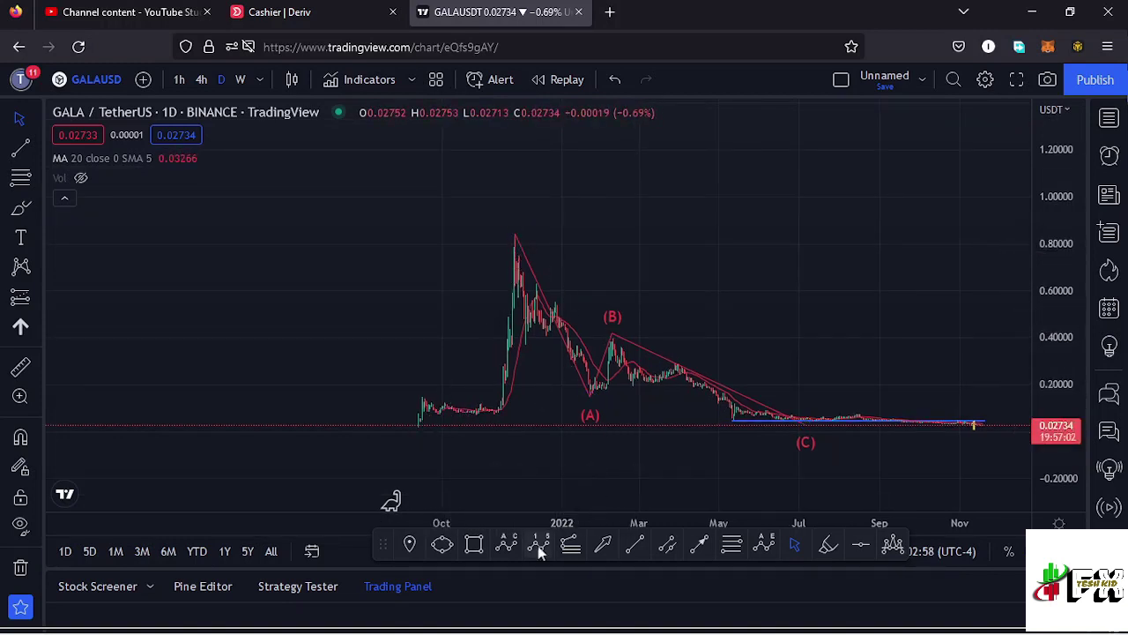
# Draw an Elliott impulse wave: (0) Sep 2021 low, (1) Nov peak, (2) June low, then (3)–(5) rising
pyautogui.click(418, 426)
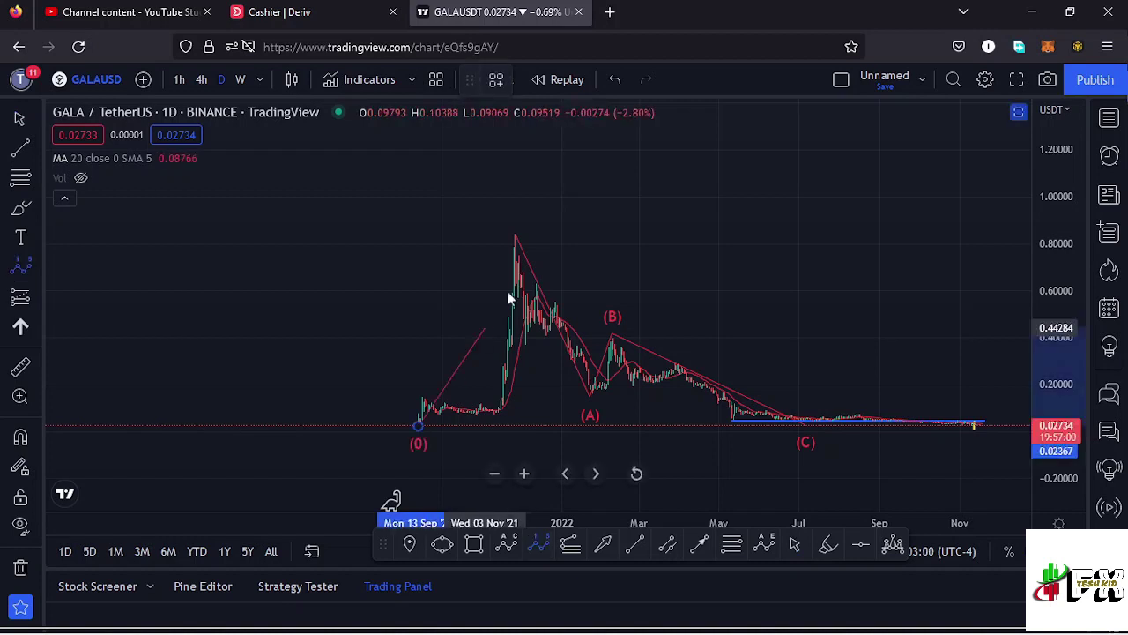
pyautogui.click(516, 229)
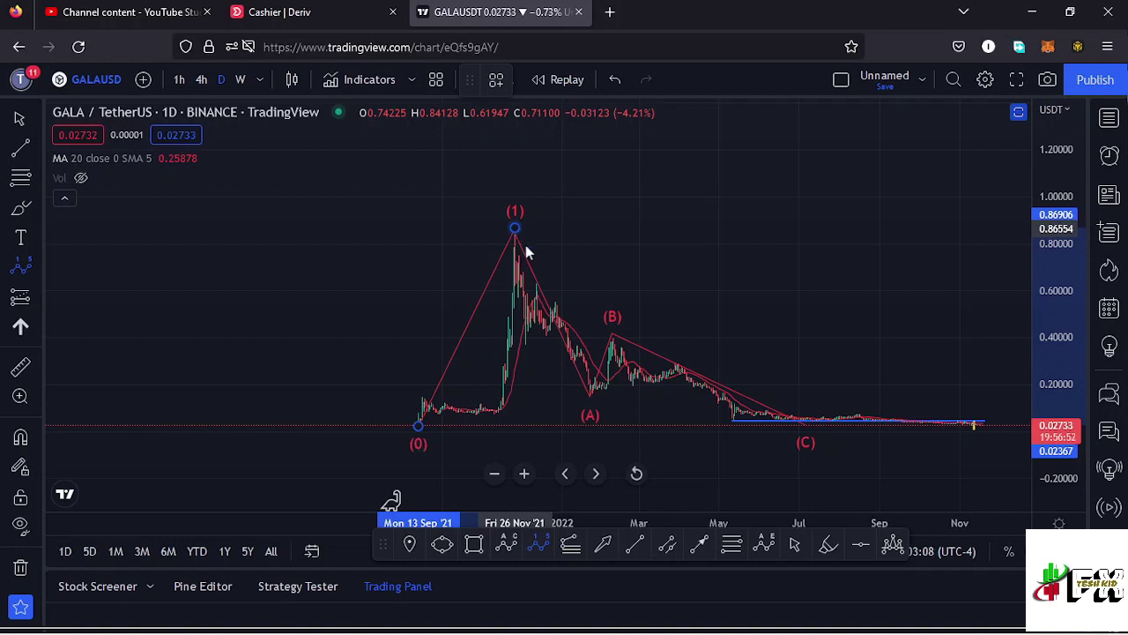
pyautogui.click(797, 432)
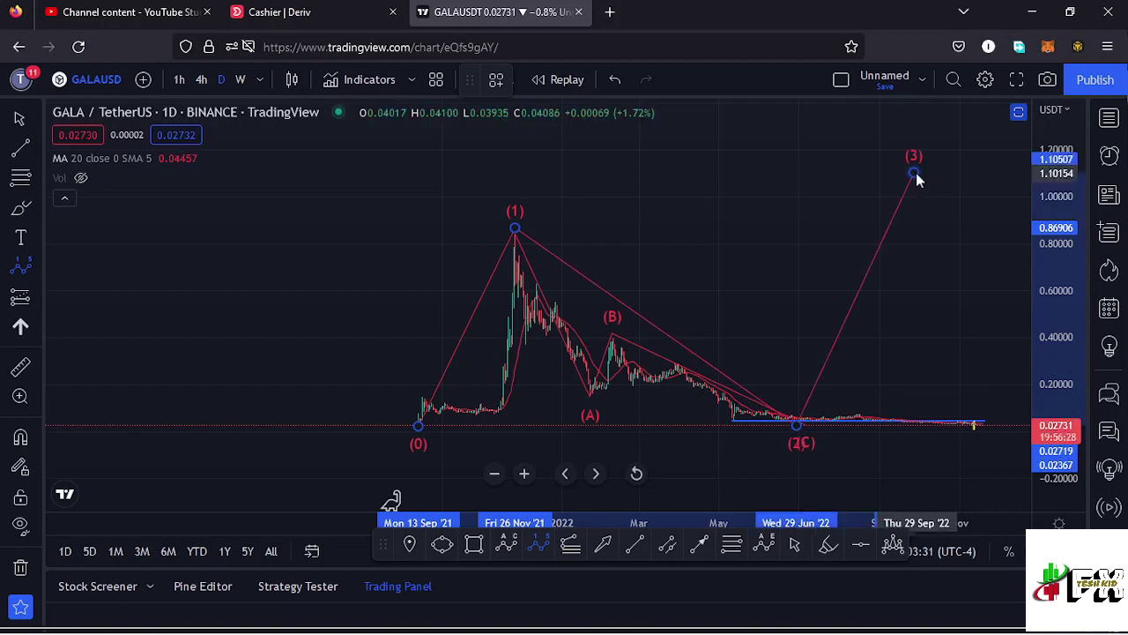
pyautogui.click(916, 173)
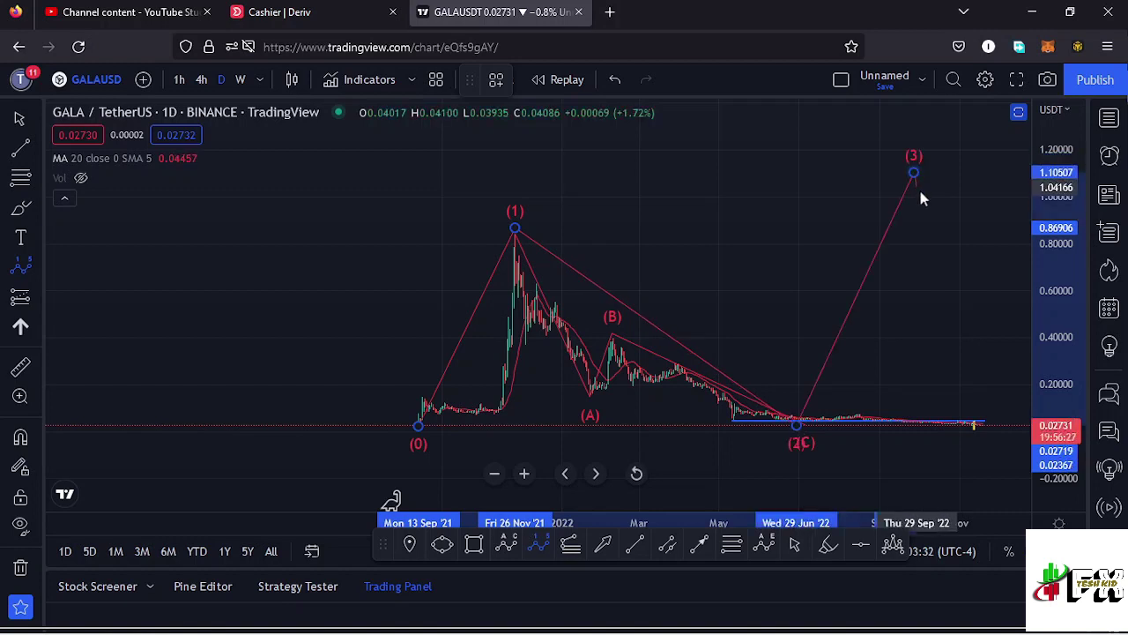
pyautogui.click(962, 238)
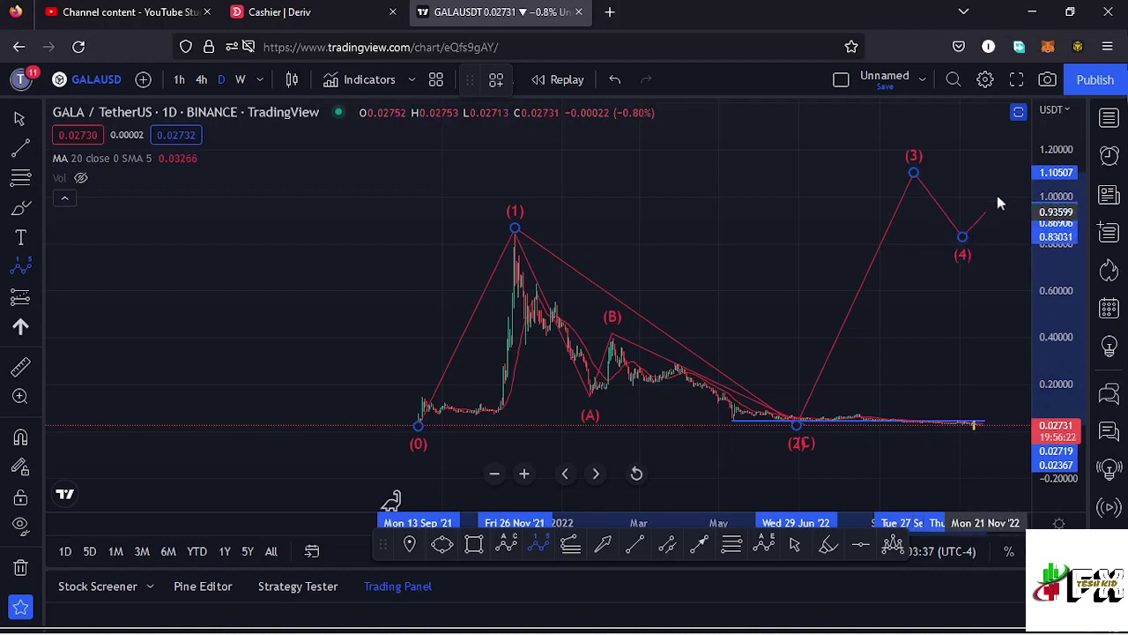
pyautogui.click(1024, 133)
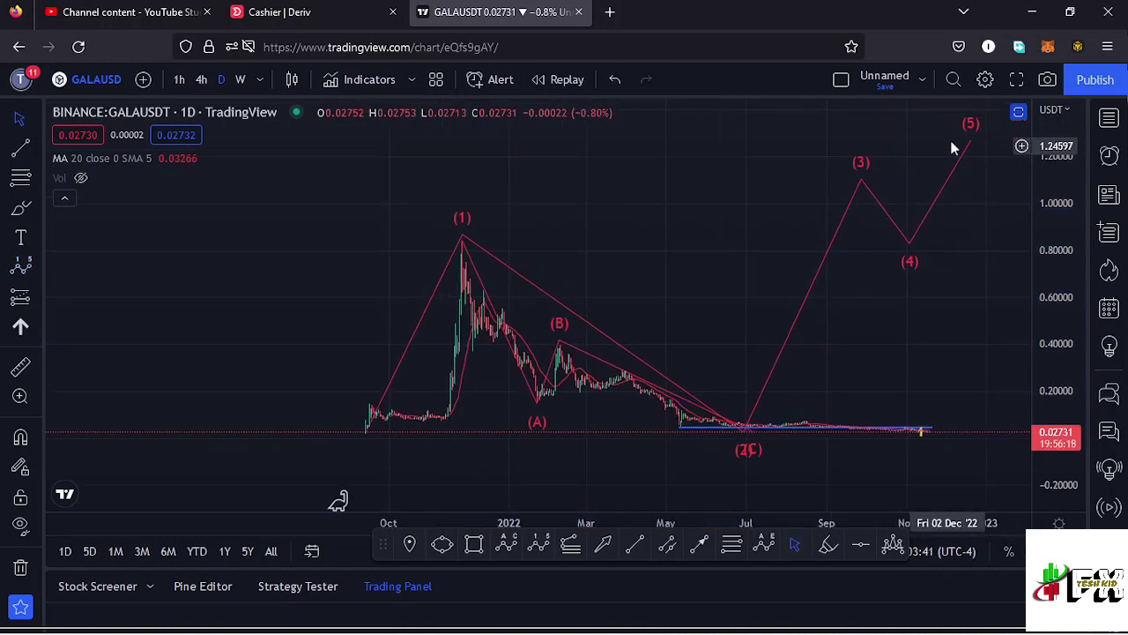
pyautogui.moveTo(972, 140); pyautogui.dragTo(985, 123)
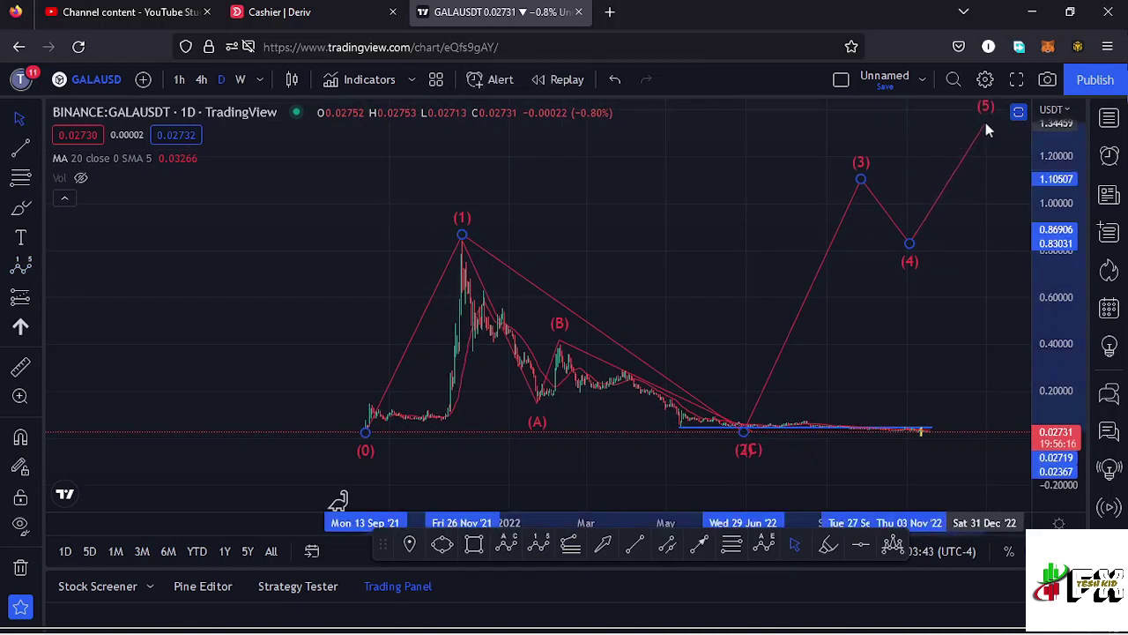
pyautogui.rightClick(740, 254)
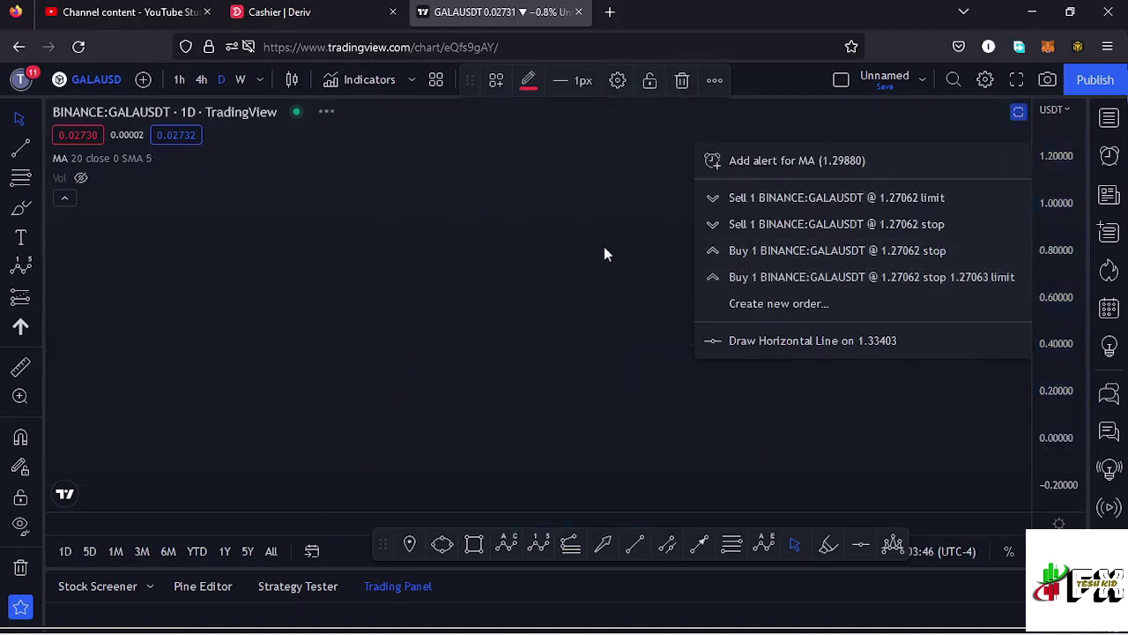
pyautogui.click(556, 240)
pyautogui.scroll(-2, 566, 239)
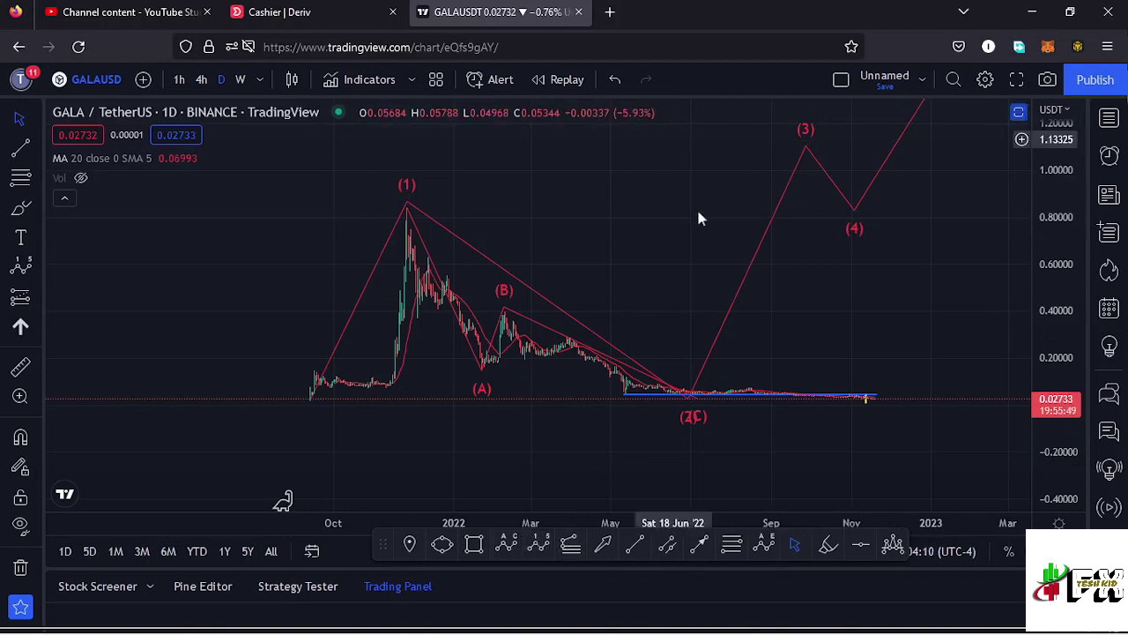
# Draw a Trend-Based Fib Extension from (0) to the (1) peak to the low, showing levels to 1.6
pyautogui.click(571, 545)
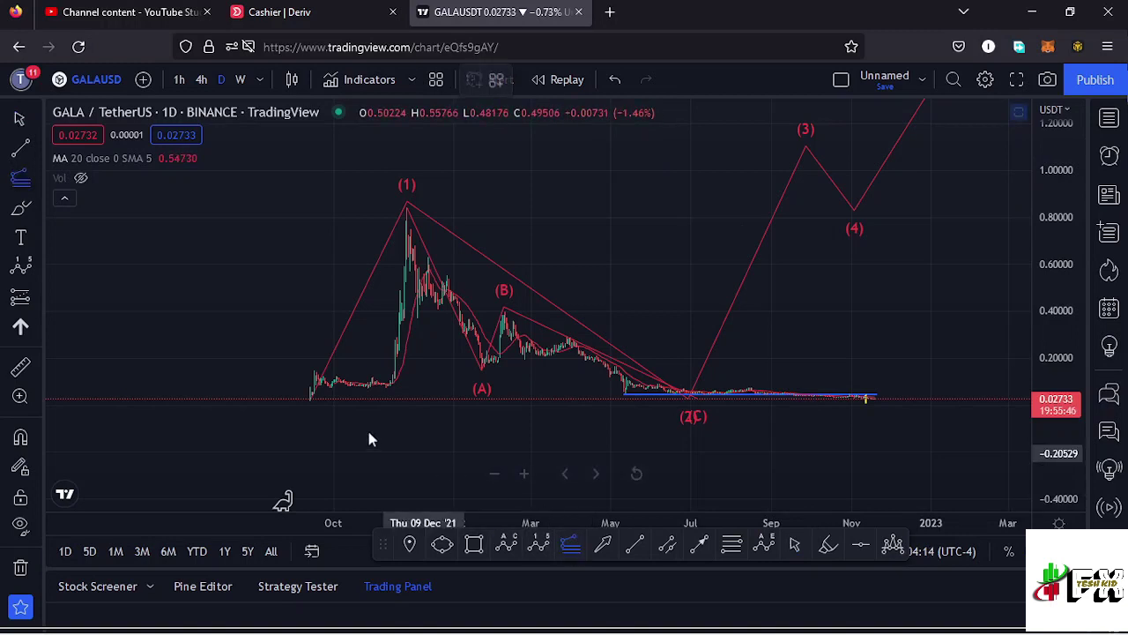
pyautogui.click(308, 401)
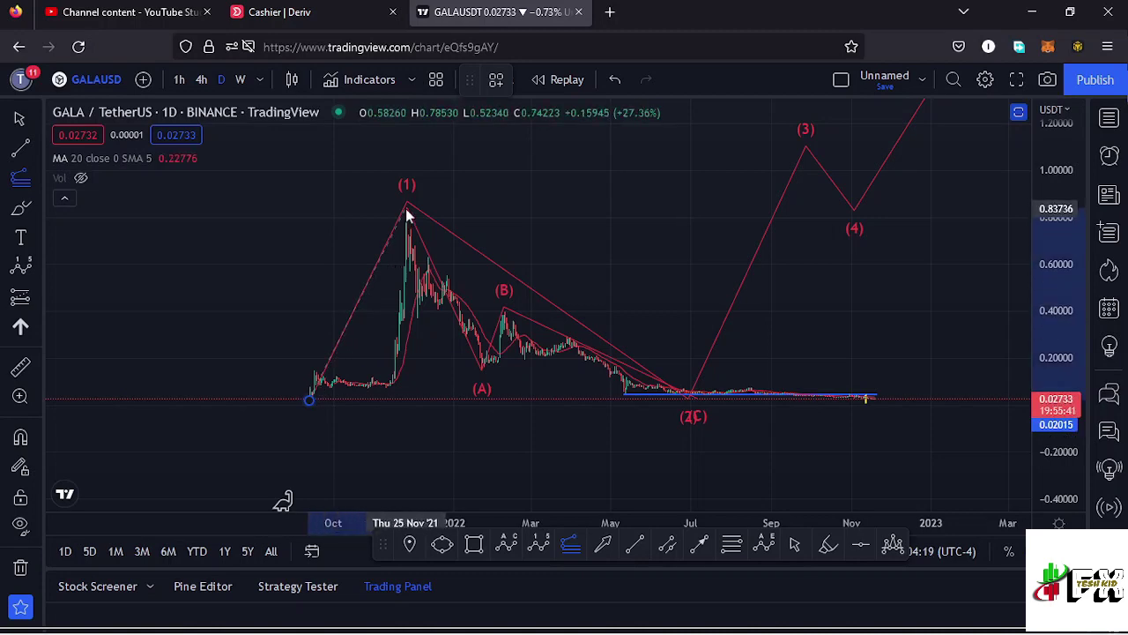
pyautogui.click(408, 209)
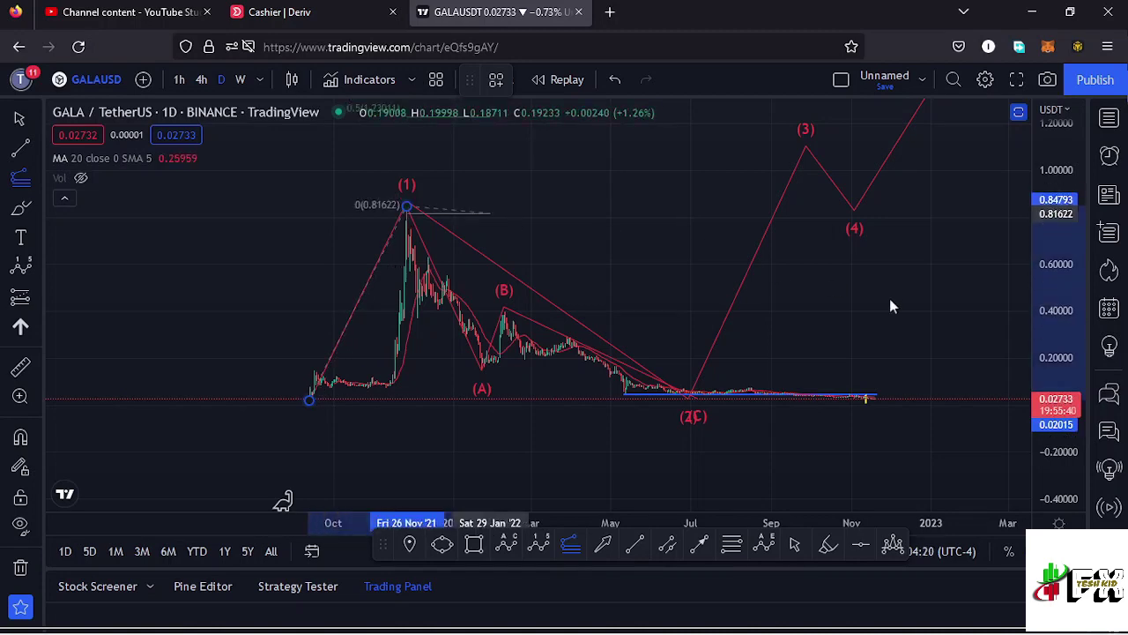
pyautogui.click(987, 400)
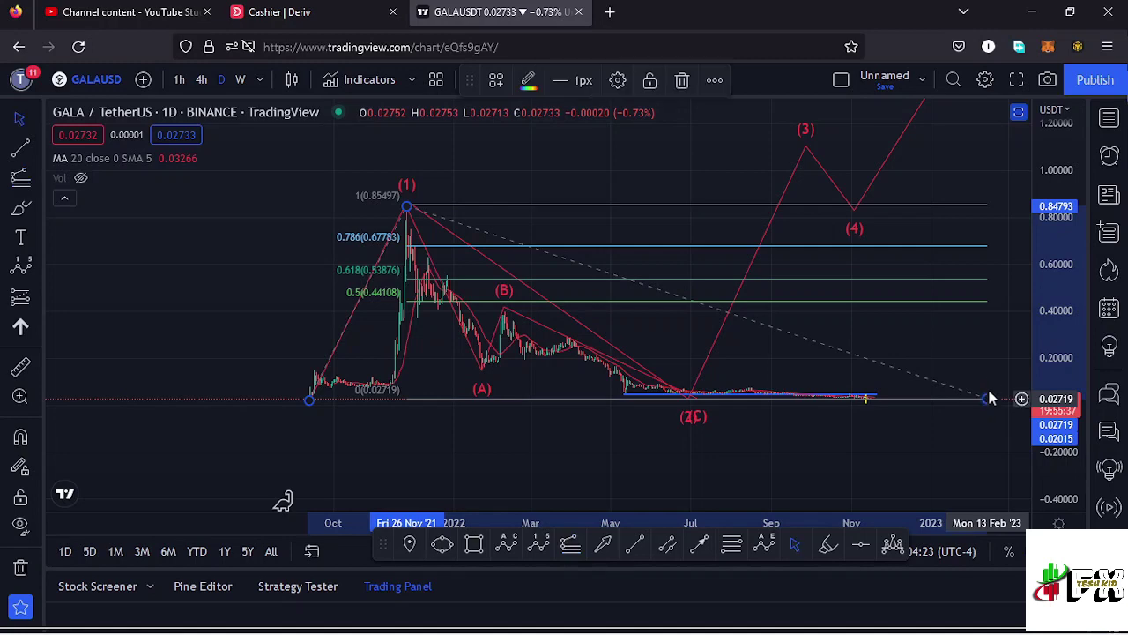
pyautogui.moveTo(988, 335); pyautogui.dragTo(925, 381)
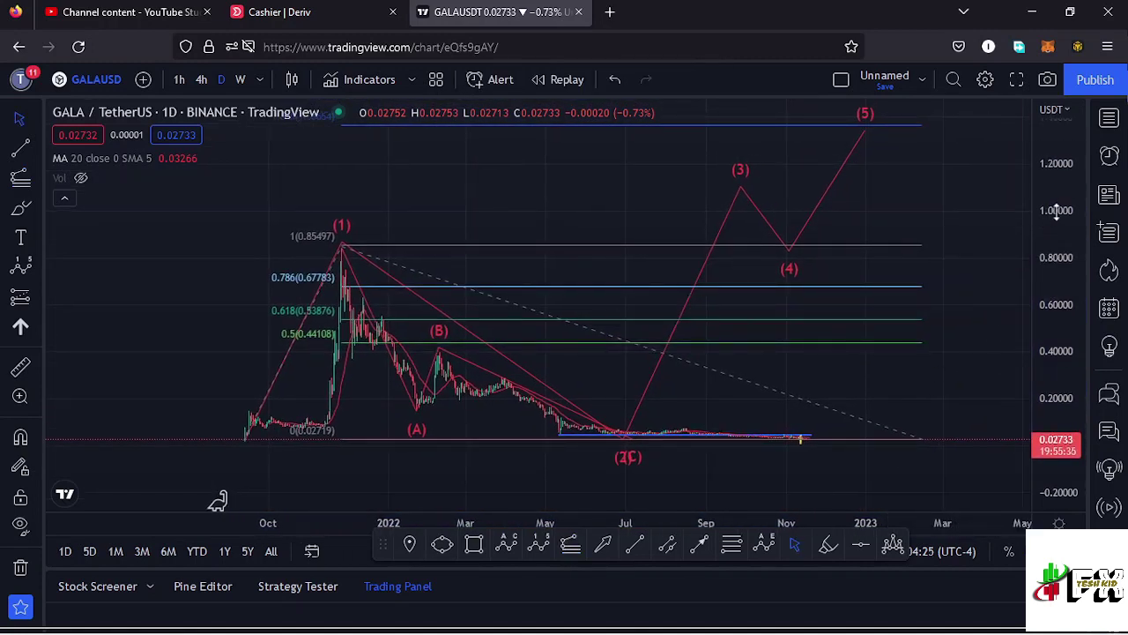
pyautogui.moveTo(1058, 212); pyautogui.dragTo(1058, 227)
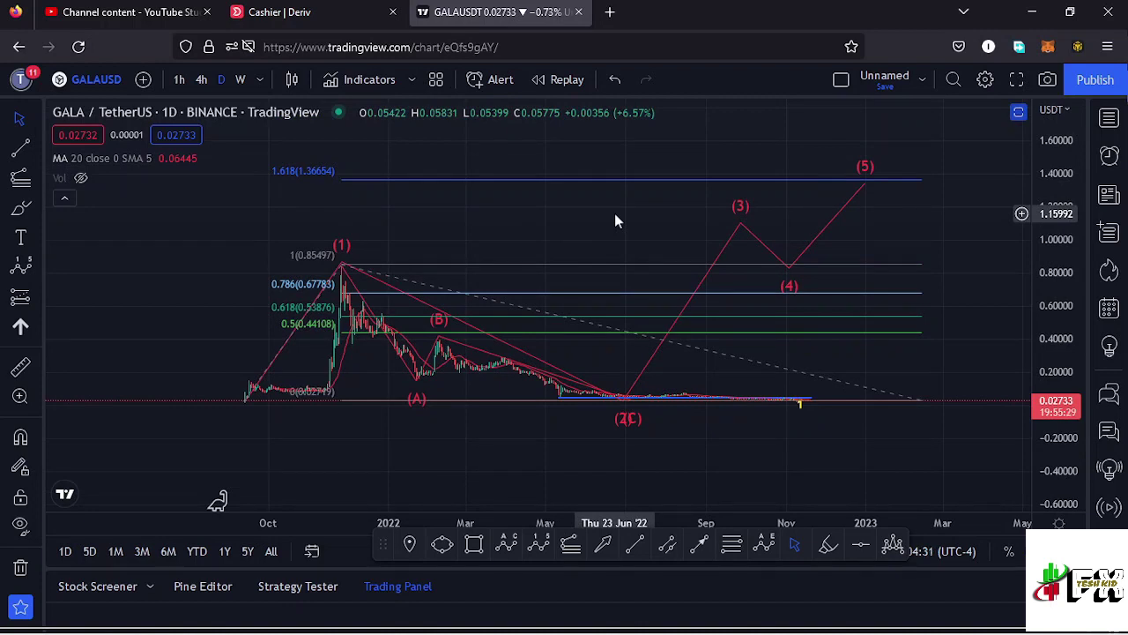
# Move wave (3) to 1.618, (4) to 0.786 and (5) to about 1.60, then delete the Fib
pyautogui.click(741, 225)
pyautogui.moveTo(741, 226); pyautogui.dragTo(737, 179)
pyautogui.moveTo(793, 277); pyautogui.dragTo(799, 296)
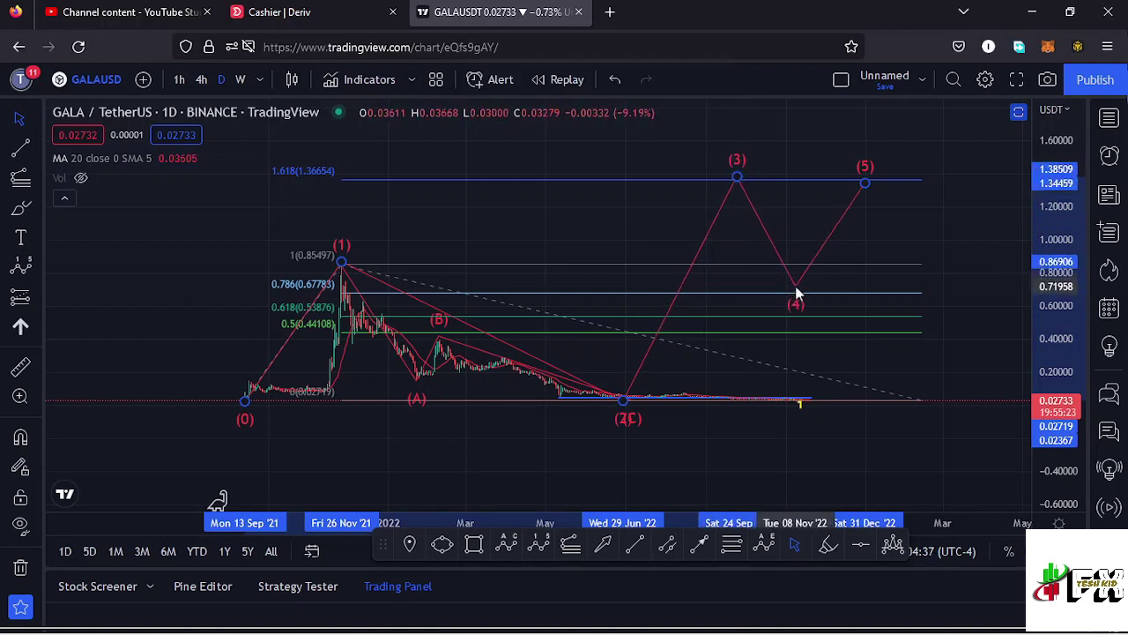
pyautogui.moveTo(873, 181); pyautogui.dragTo(887, 141)
pyautogui.click(902, 219)
pyautogui.moveTo(903, 219); pyautogui.dragTo(931, 189)
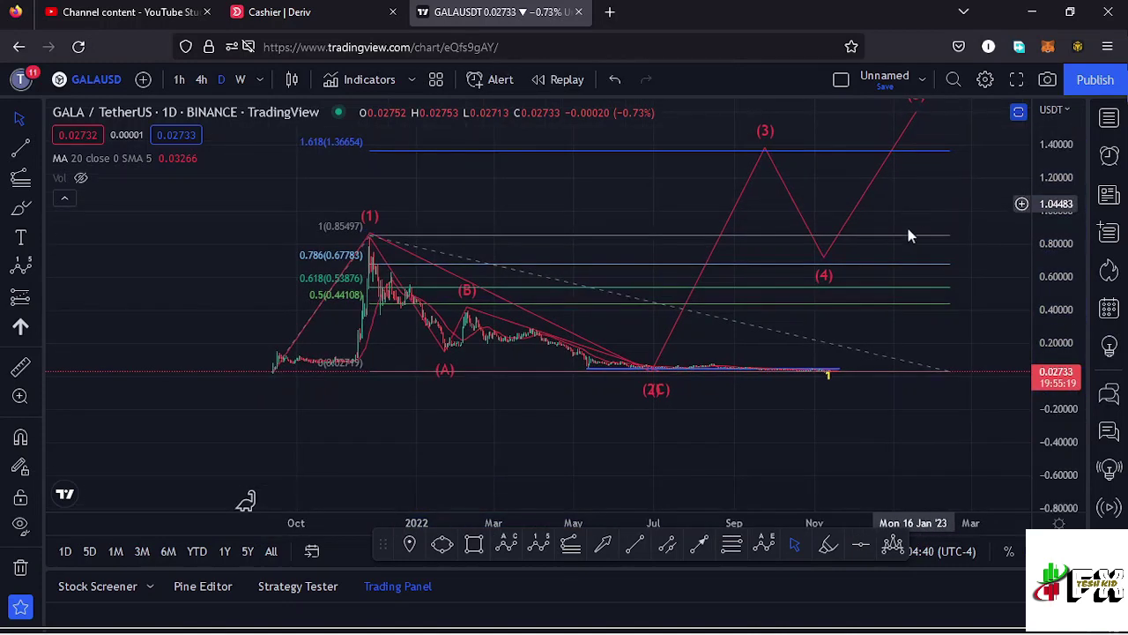
pyautogui.press('Delete')
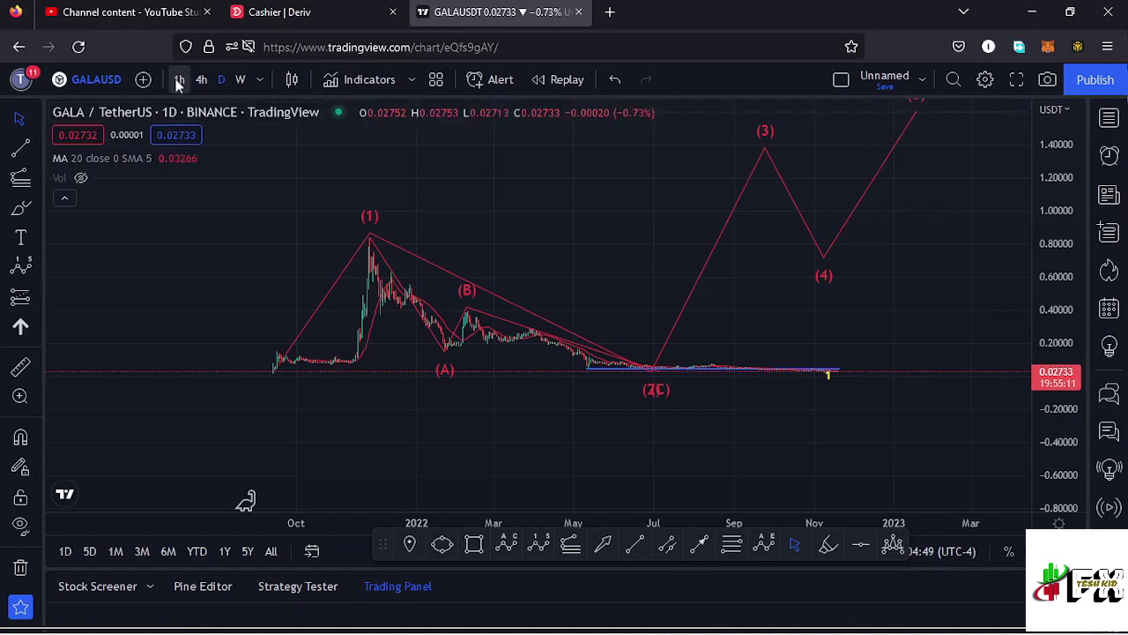
# Switch GALA/USDT to the 1-hour timeframe and zoom in on the 7–19 Nov candles
pyautogui.click(180, 81)
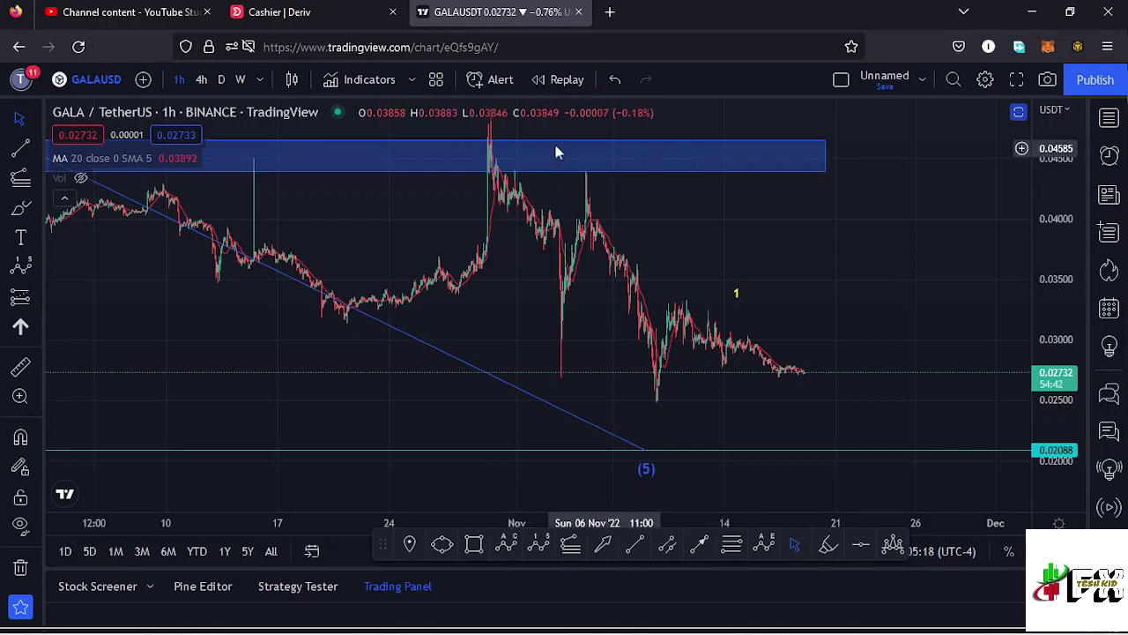
pyautogui.scroll(3, 582, 256)
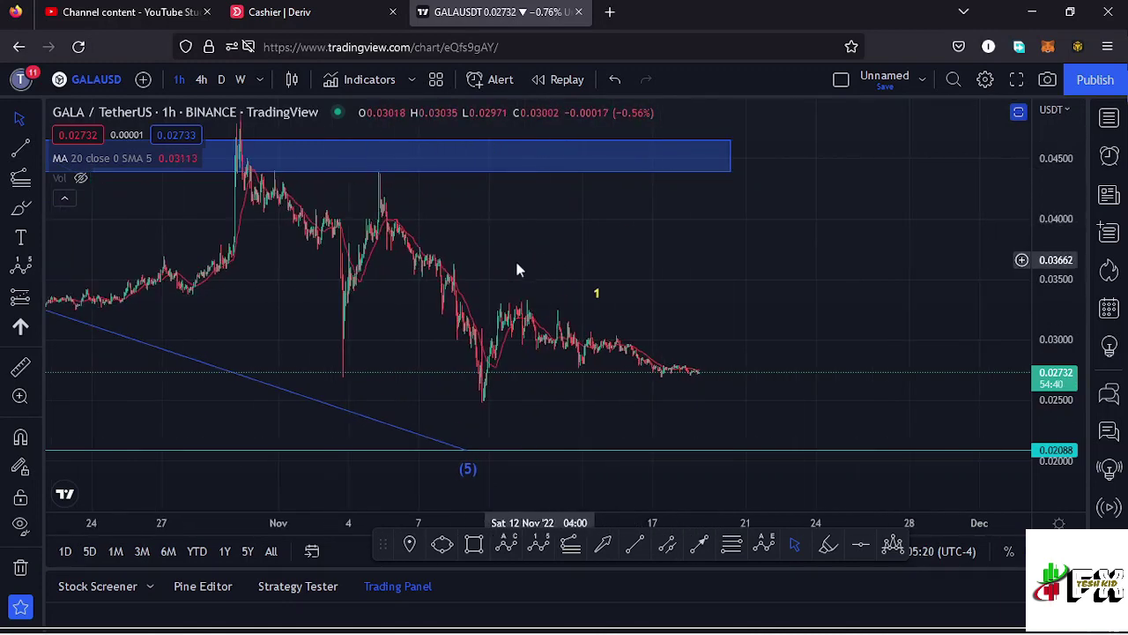
pyautogui.scroll(3, 485, 262)
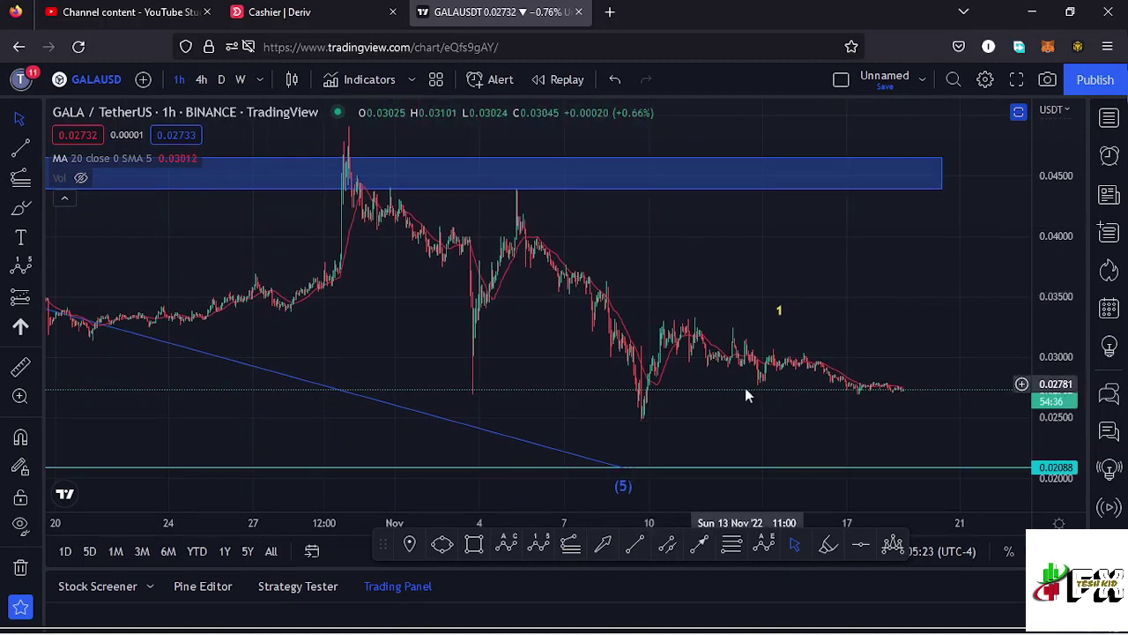
pyautogui.moveTo(745, 395); pyautogui.dragTo(673, 373)
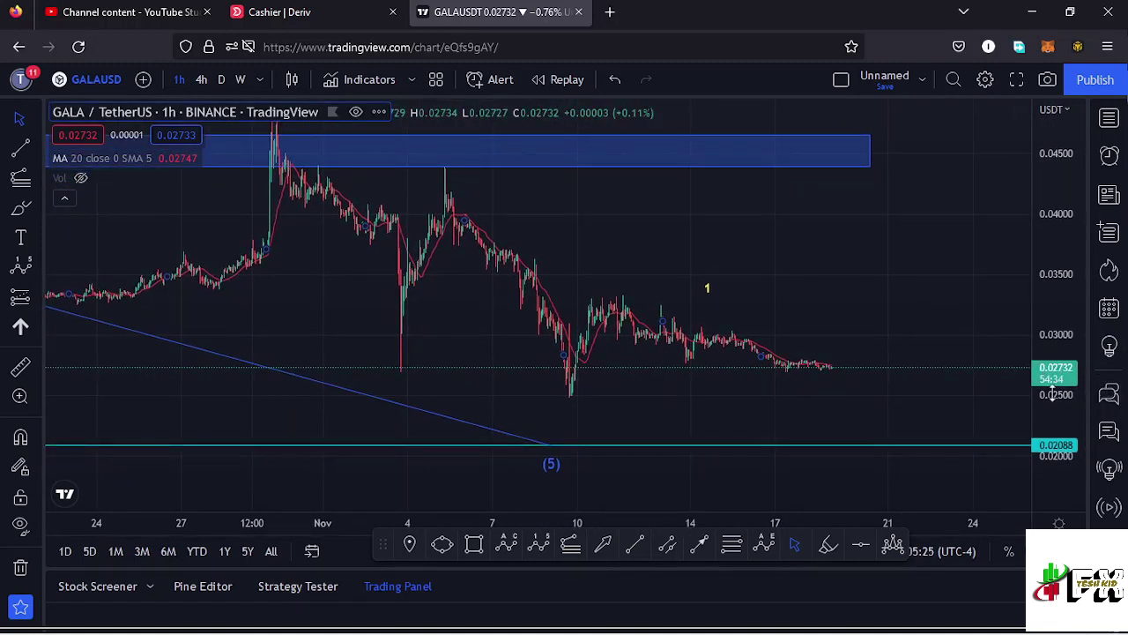
pyautogui.moveTo(1052, 394); pyautogui.dragTo(1052, 353)
pyautogui.scroll(3, 812, 376)
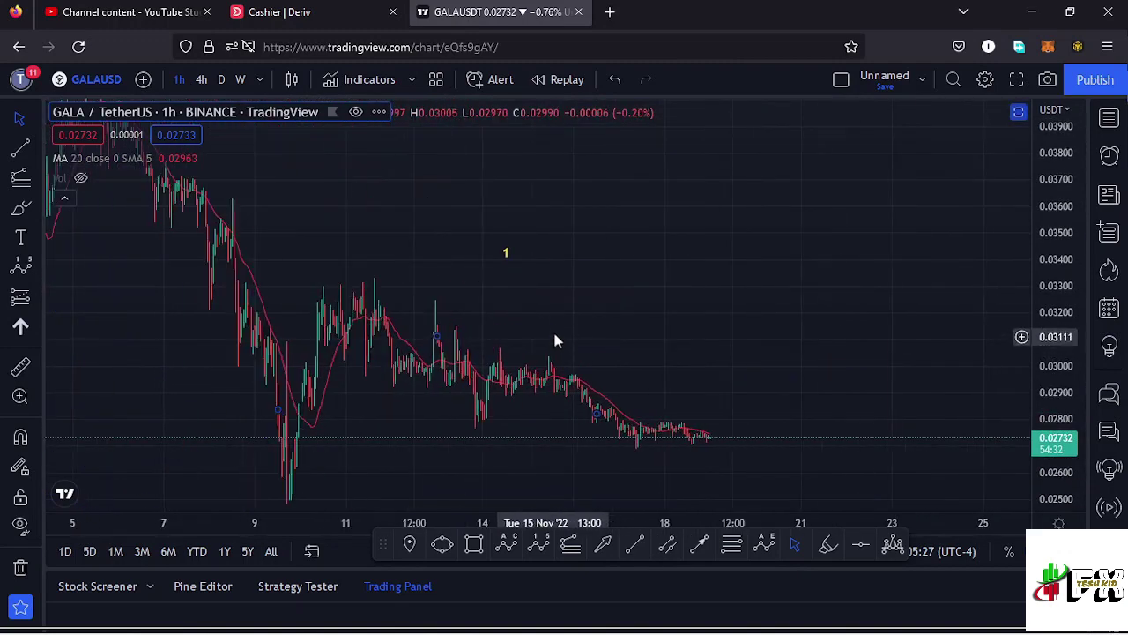
pyautogui.scroll(2, 556, 340)
pyautogui.moveTo(446, 325); pyautogui.dragTo(784, 255)
pyautogui.scroll(2, 587, 358)
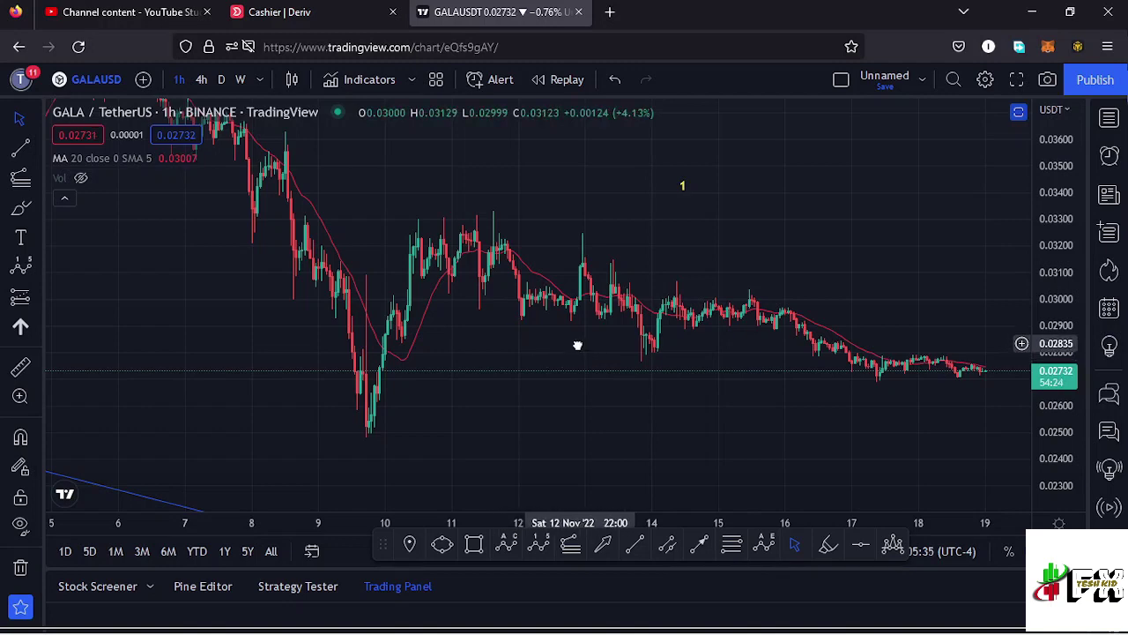
pyautogui.moveTo(577, 346); pyautogui.dragTo(498, 363)
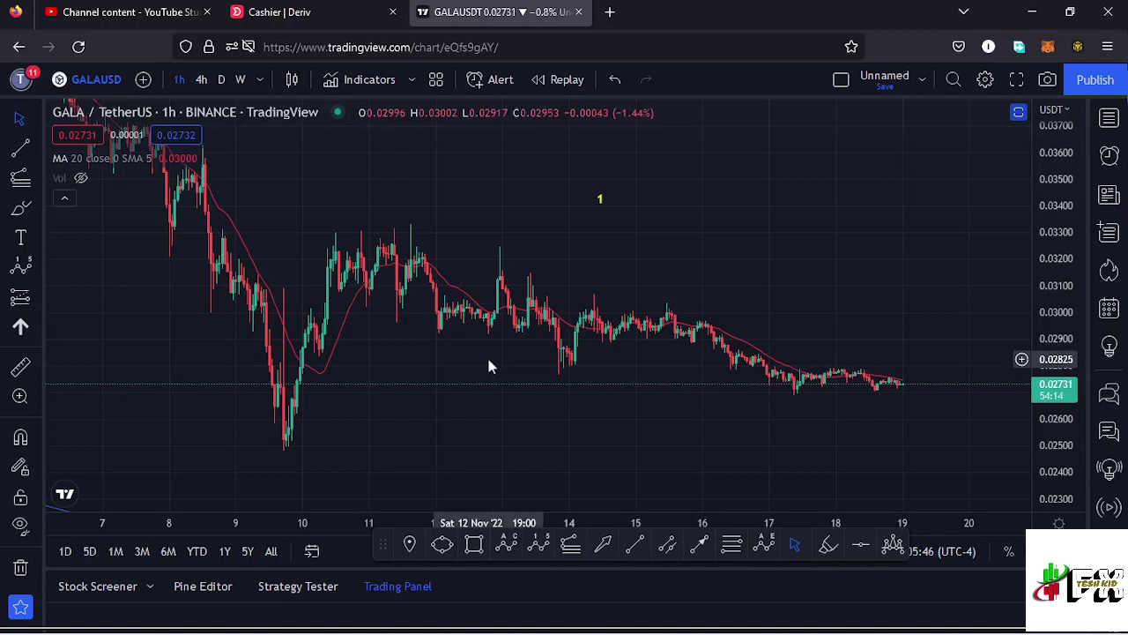
# Place an Elliott wave: (0) 9 Nov low, (1) 11 Nov high, (2) 17 Nov low, projected (3)–(5)
pyautogui.click(541, 549)
pyautogui.click(287, 443)
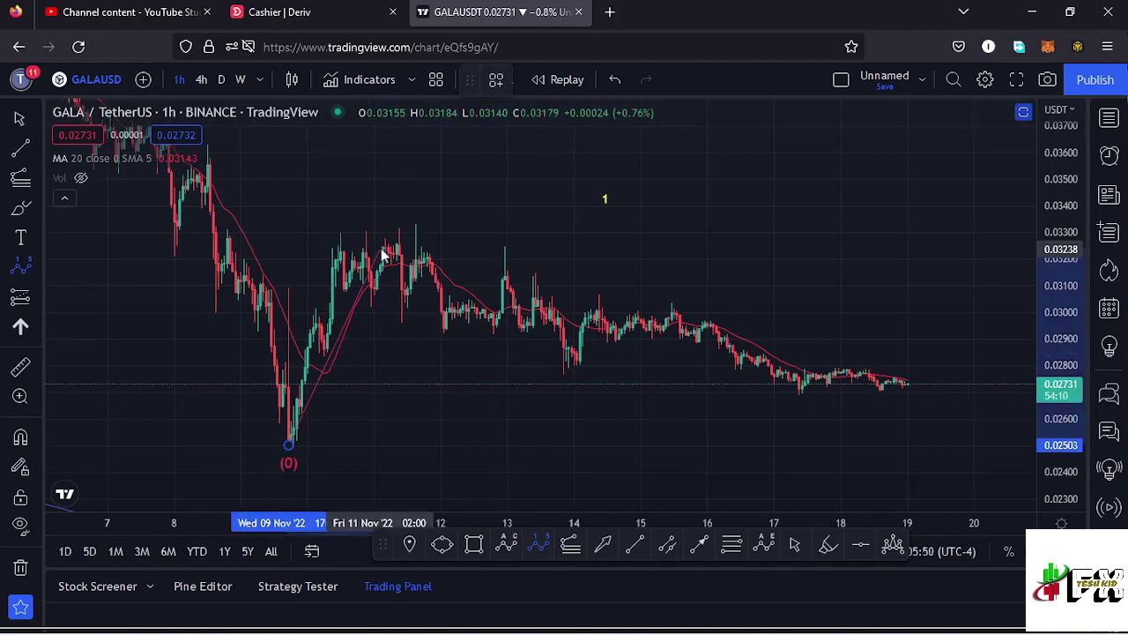
pyautogui.click(400, 226)
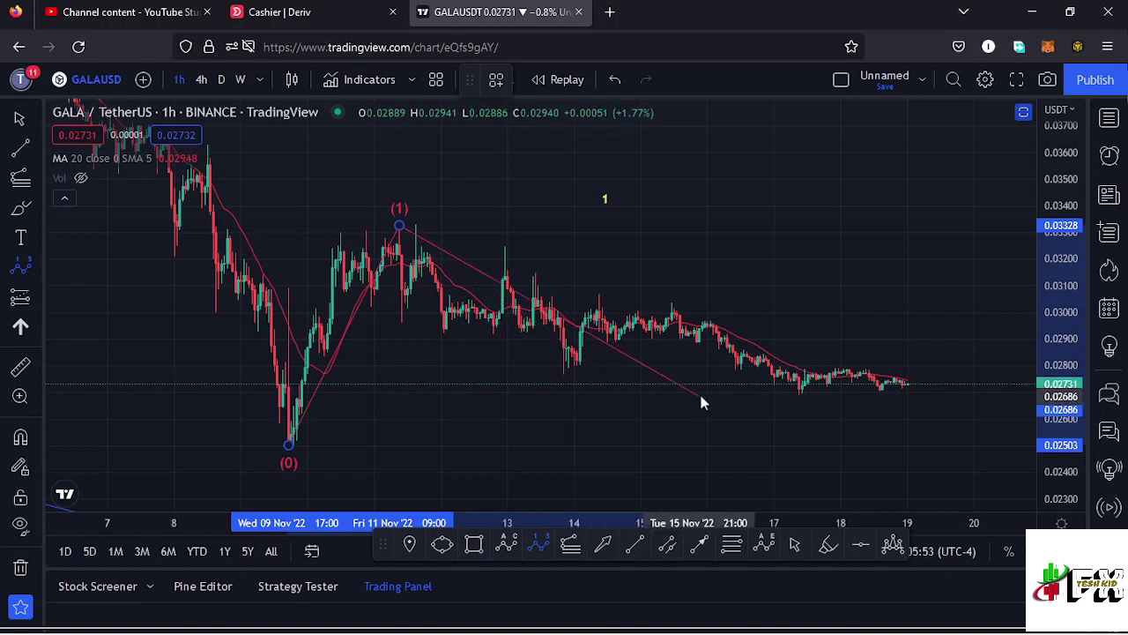
pyautogui.click(796, 396)
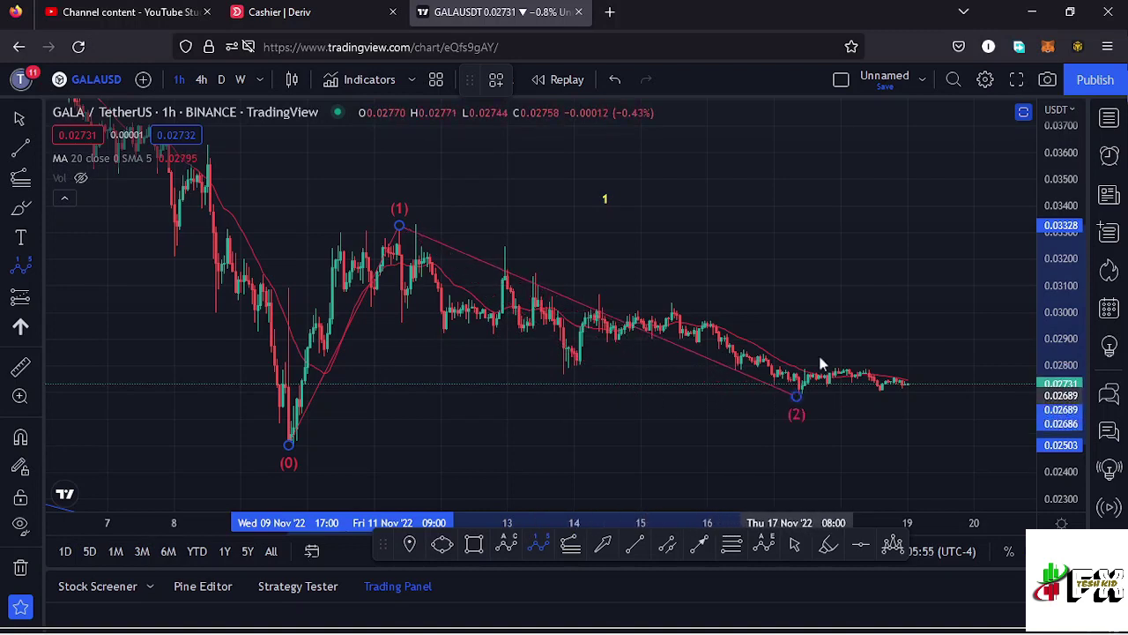
pyautogui.click(912, 154)
pyautogui.click(940, 209)
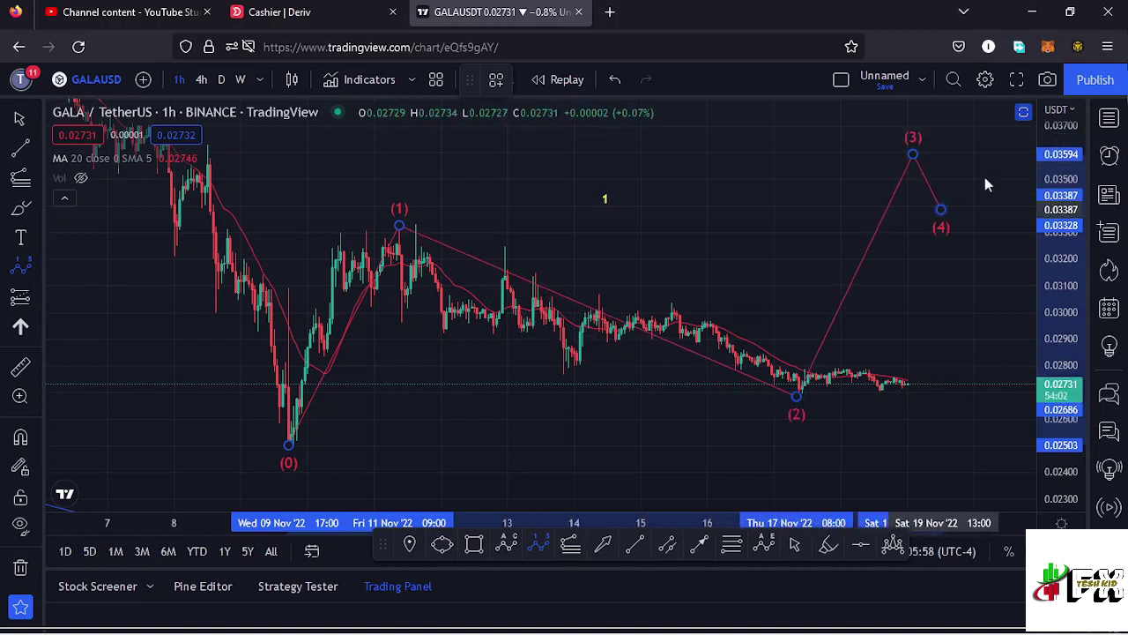
pyautogui.click(1004, 127)
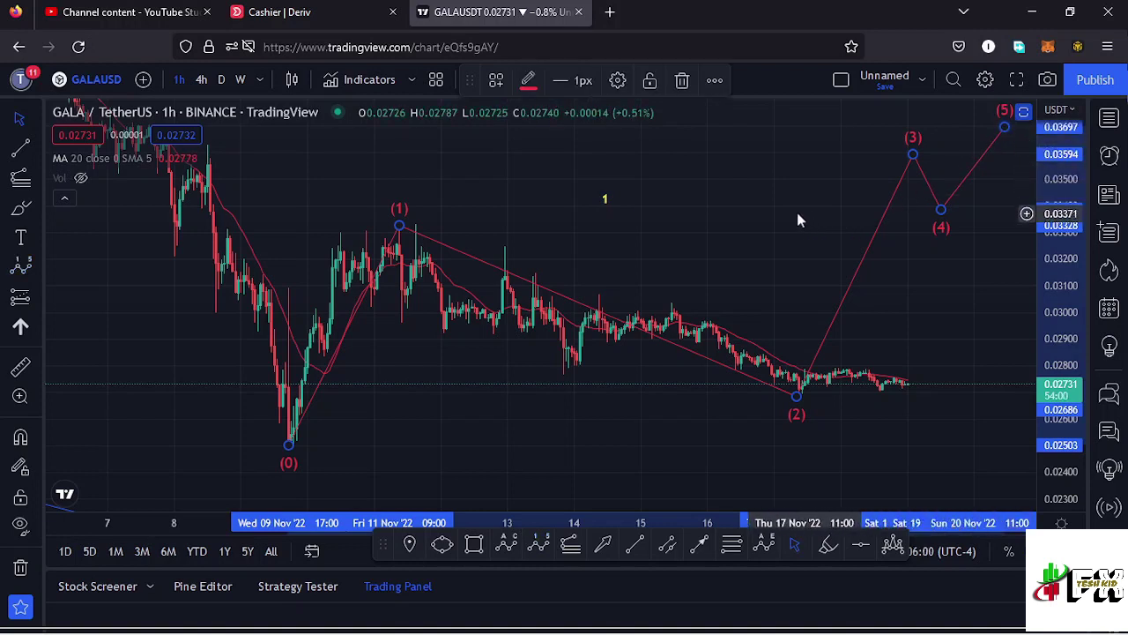
# Refine the wave: shift the 1 label, lift (1) to the swing high, drop (0) and (2) below their lows
pyautogui.click(607, 203)
pyautogui.moveTo(615, 206); pyautogui.dragTo(644, 228)
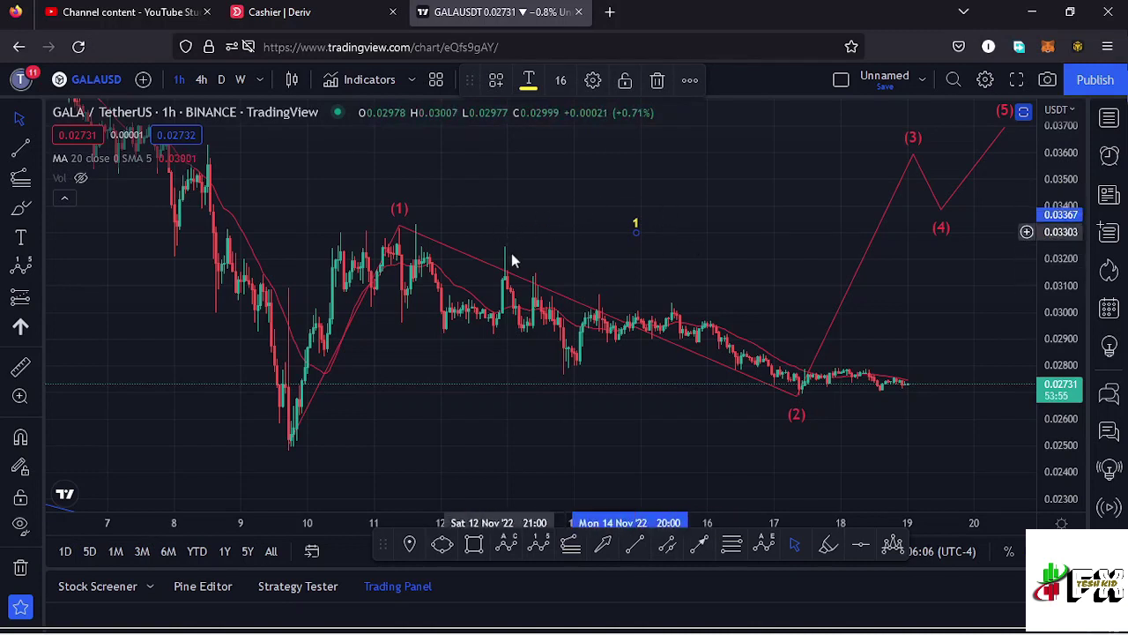
pyautogui.moveTo(399, 231); pyautogui.dragTo(394, 203)
pyautogui.moveTo(291, 448); pyautogui.dragTo(258, 459)
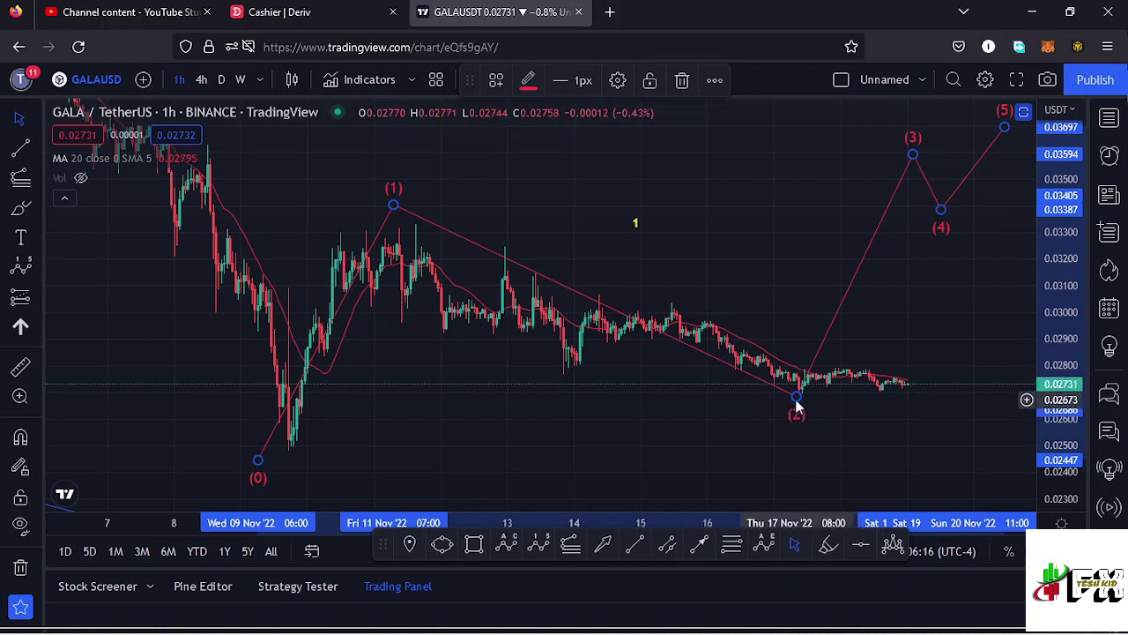
pyautogui.moveTo(798, 398); pyautogui.dragTo(799, 410)
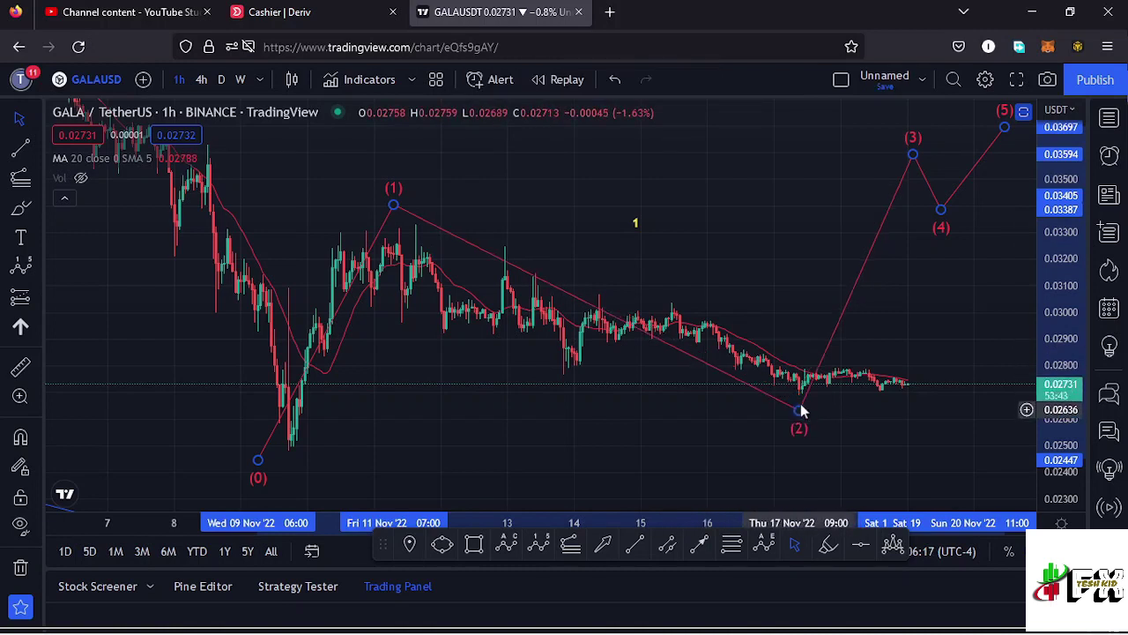
pyautogui.click(732, 544)
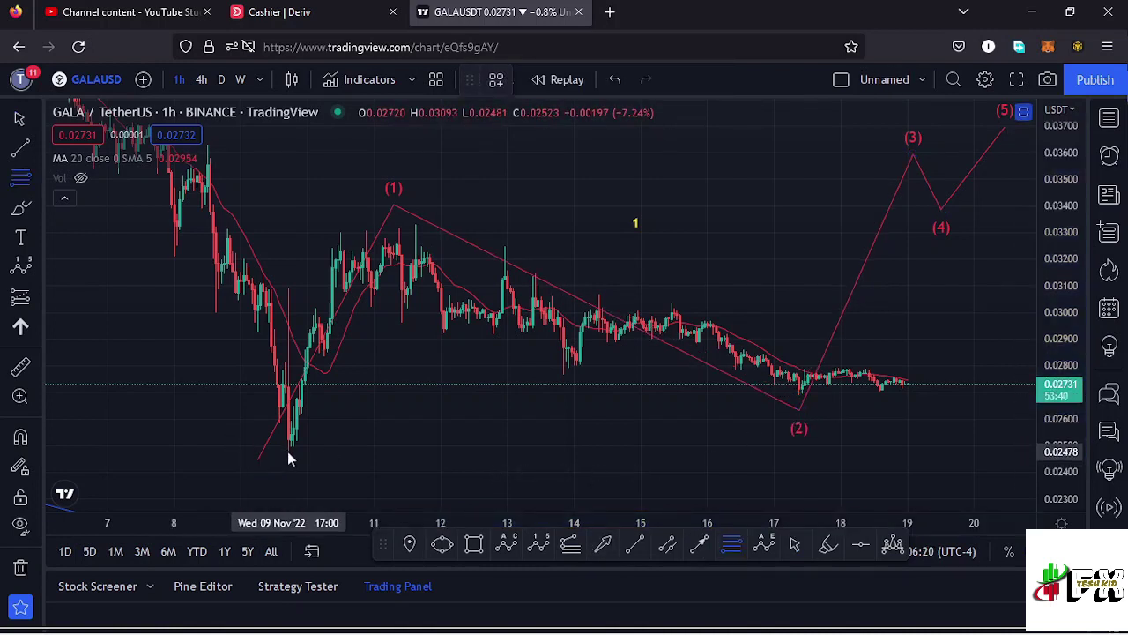
# Draw a Fibonacci retracement from the 0.02478 low to 0.03331 and fit its levels in view
pyautogui.click(289, 452)
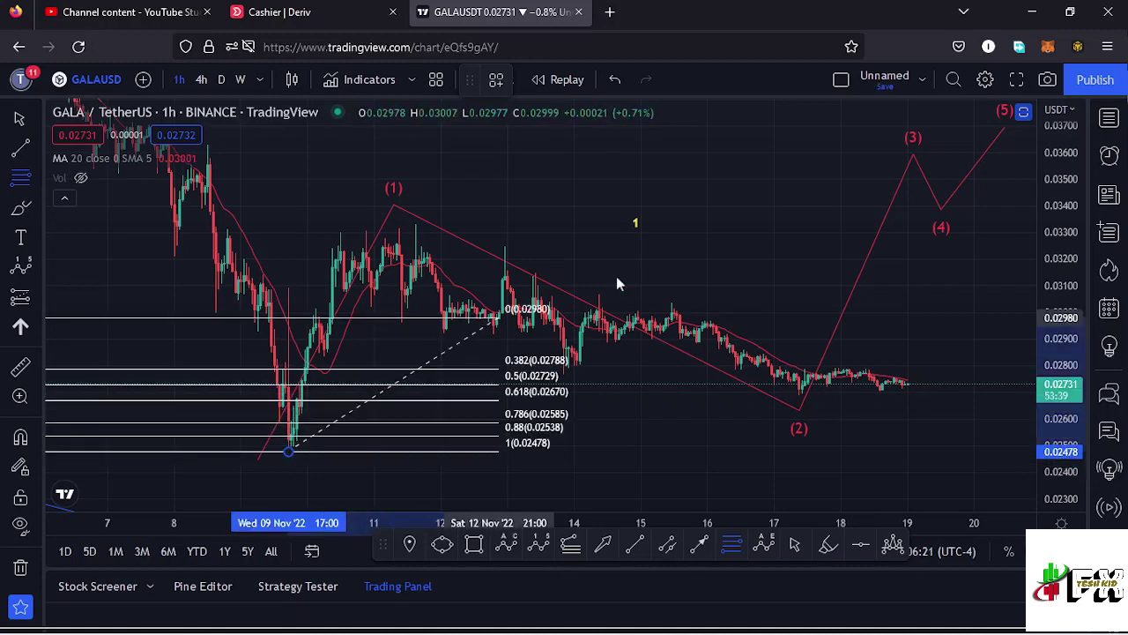
pyautogui.click(888, 231)
pyautogui.scroll(2, 1058, 399)
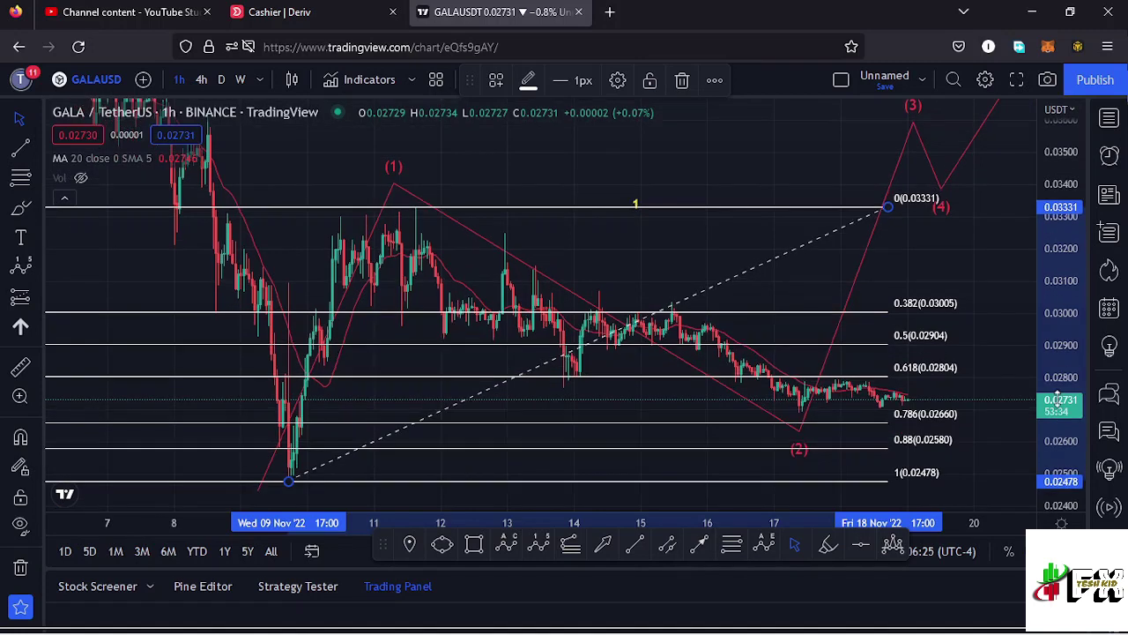
pyautogui.moveTo(1005, 390); pyautogui.dragTo(981, 346)
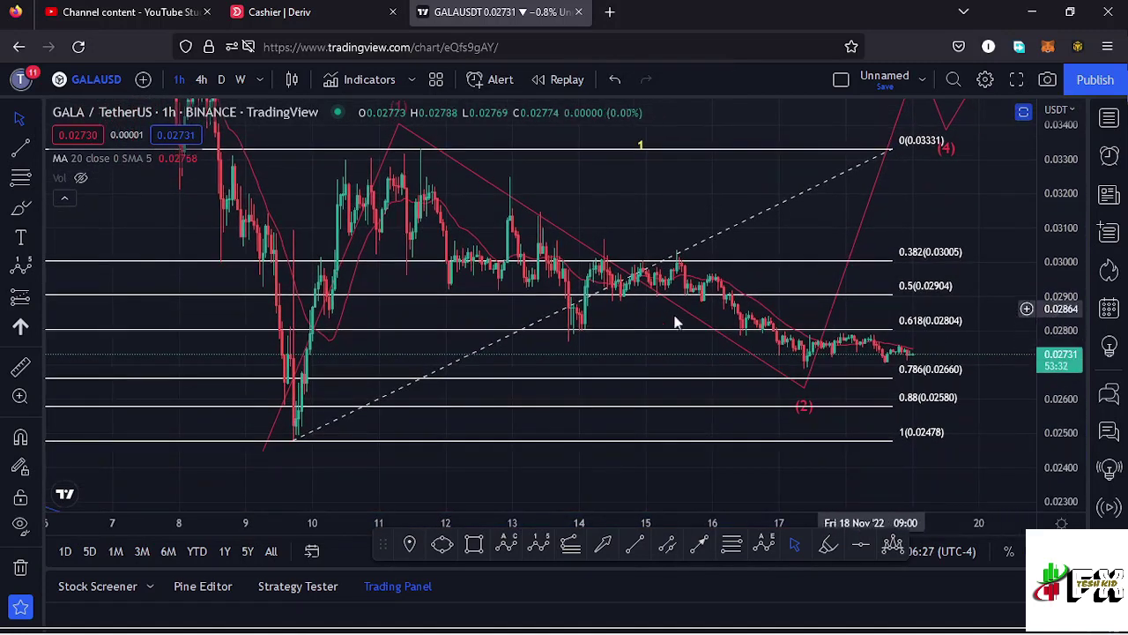
# Draw a 15–17 Nov zone box from the 0.5 level down to 0.786 (about 0.02910–0.02666)
pyautogui.click(473, 545)
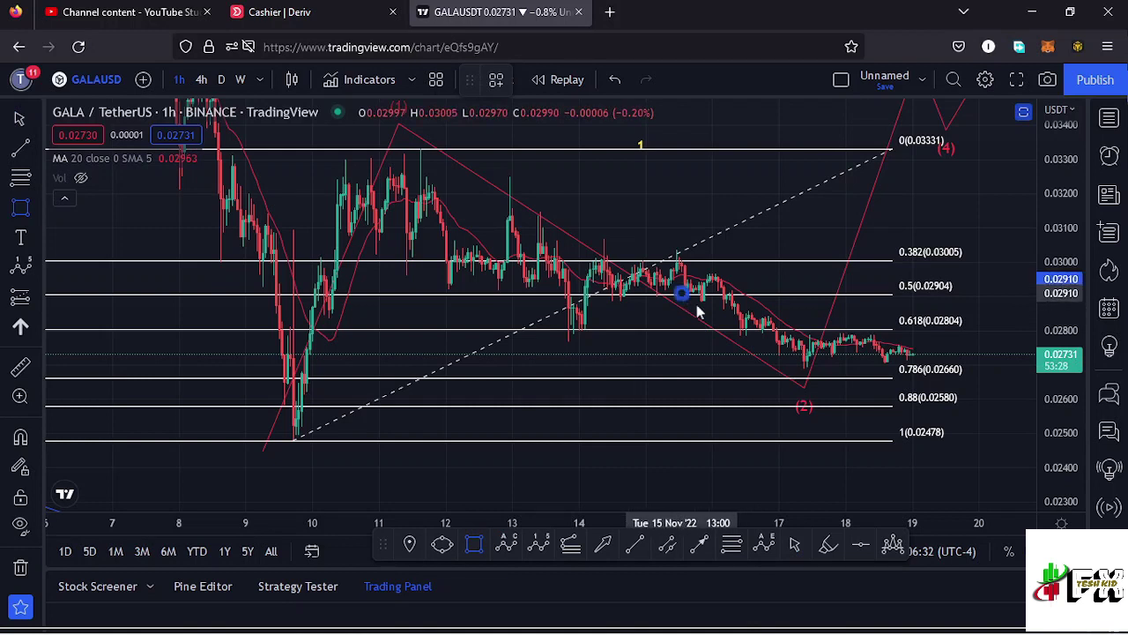
pyautogui.click(813, 326)
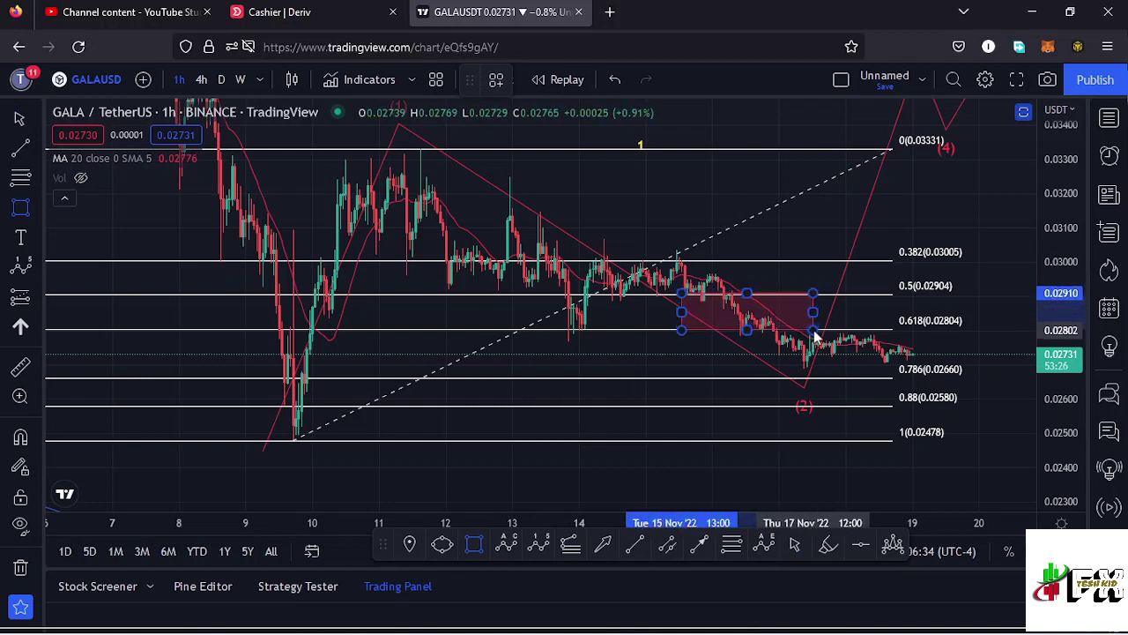
pyautogui.click(814, 332)
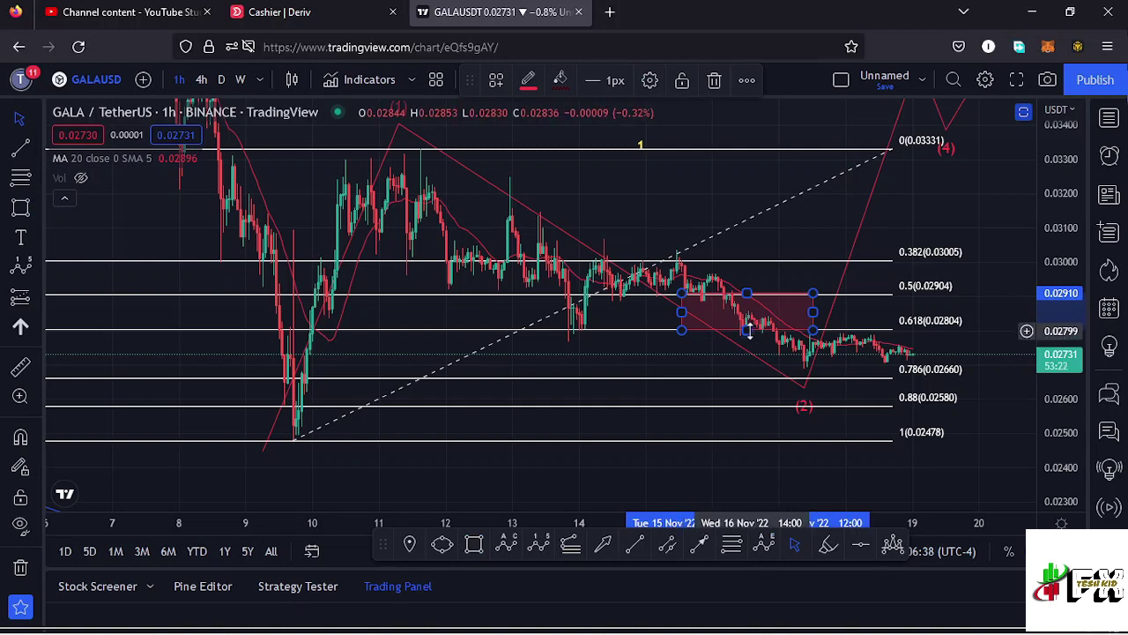
pyautogui.moveTo(748, 331); pyautogui.dragTo(745, 375)
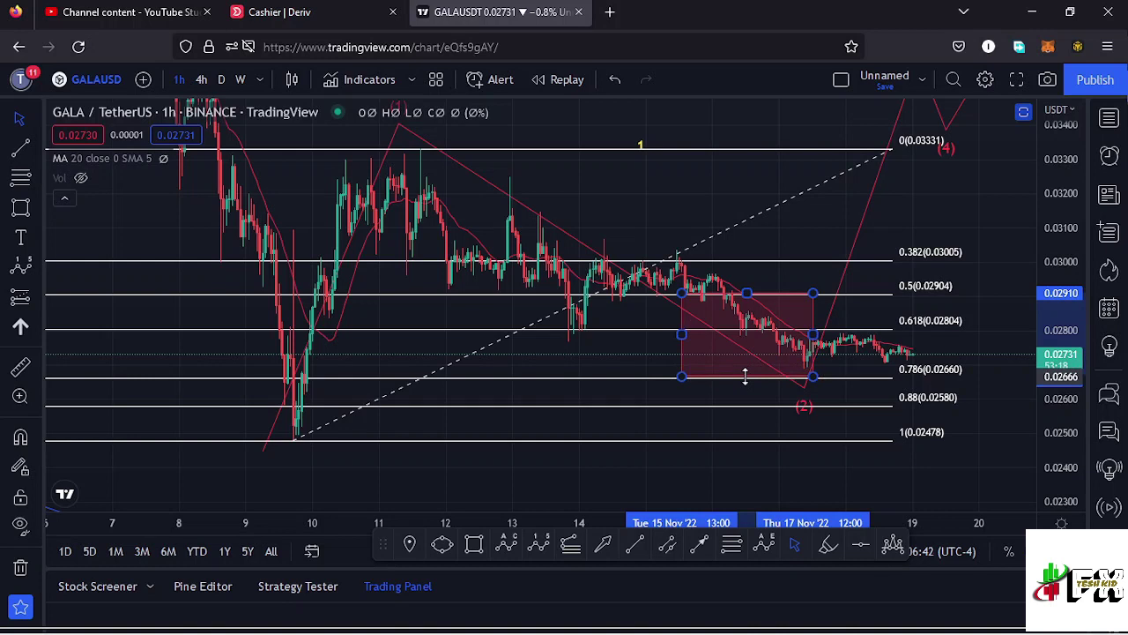
pyautogui.moveTo(745, 376); pyautogui.dragTo(746, 377)
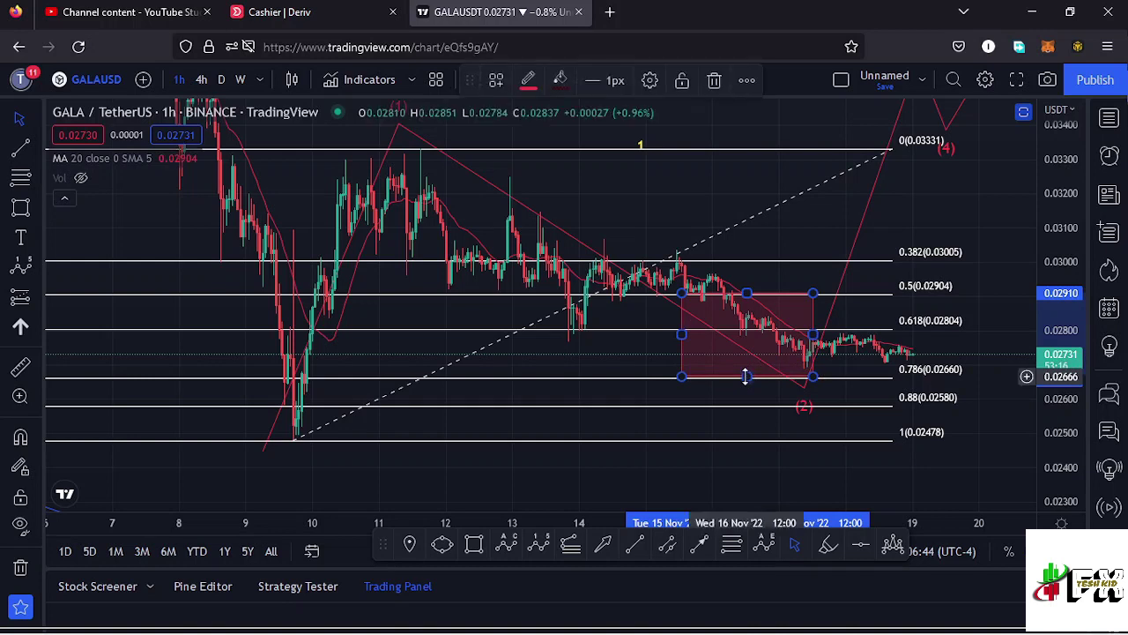
pyautogui.click(890, 151)
# Delete the Fibonacci retracement and set the zone box's right edge at about 17 Nov
pyautogui.press('Delete')
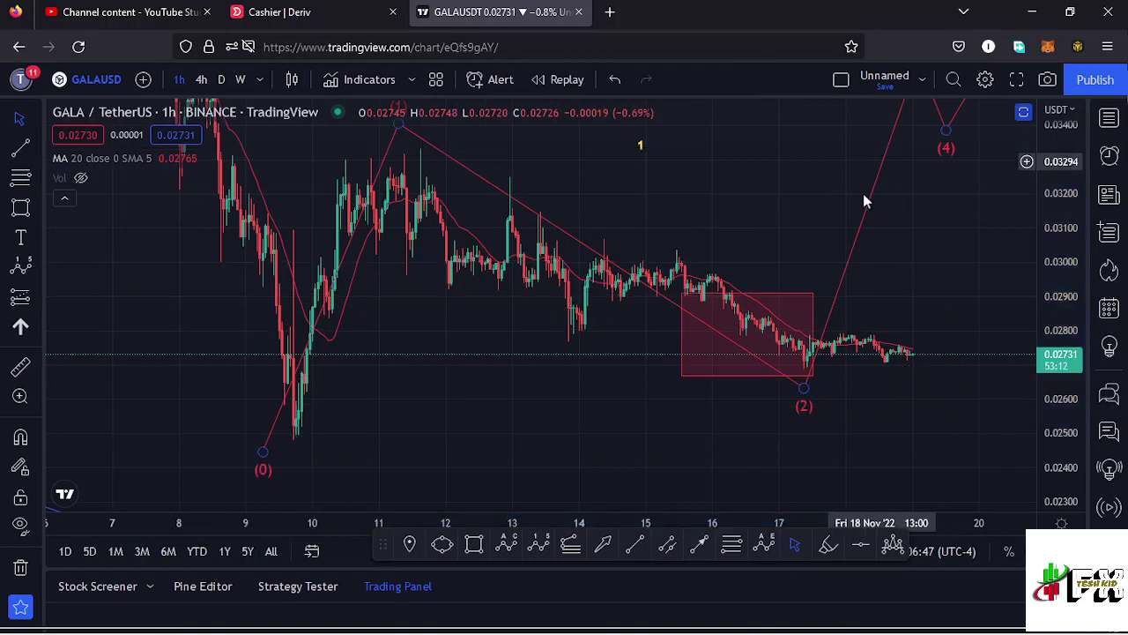
pyautogui.moveTo(813, 338); pyautogui.dragTo(895, 352)
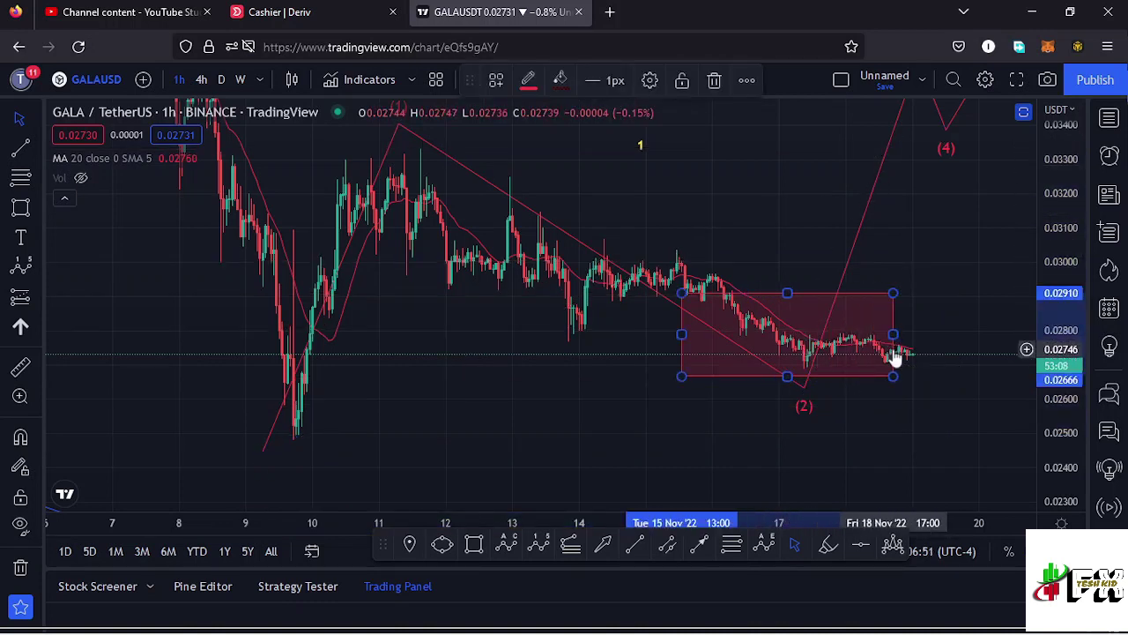
pyautogui.moveTo(870, 338); pyautogui.dragTo(813, 339)
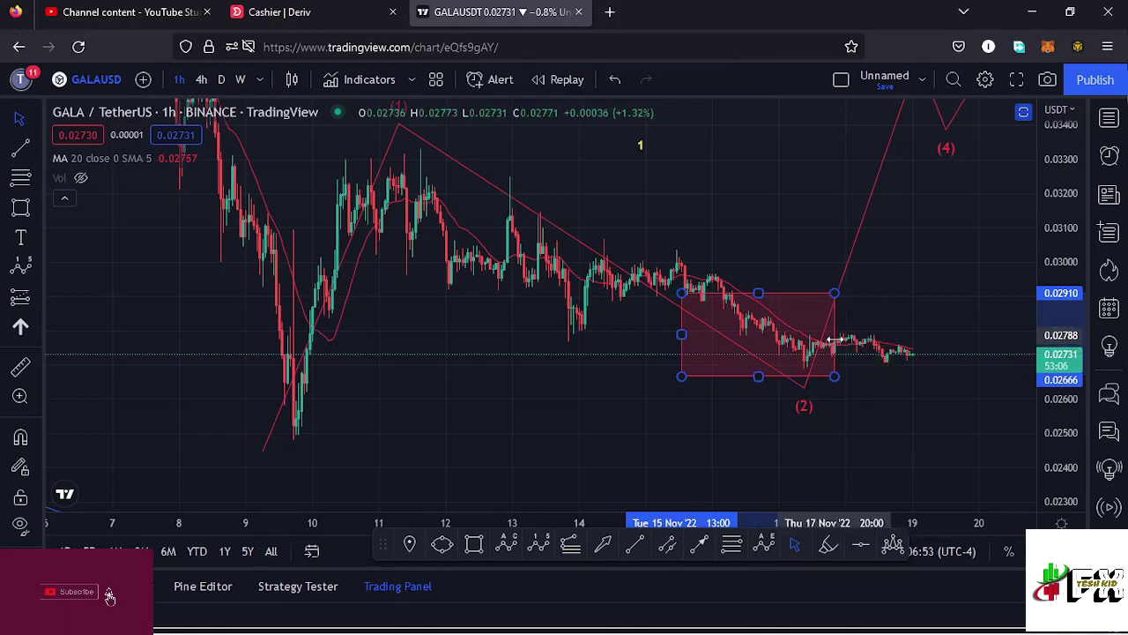
# Zoom the chart out to show the whole (1)–(5) wave projection
pyautogui.moveTo(911, 304); pyautogui.dragTo(811, 307)
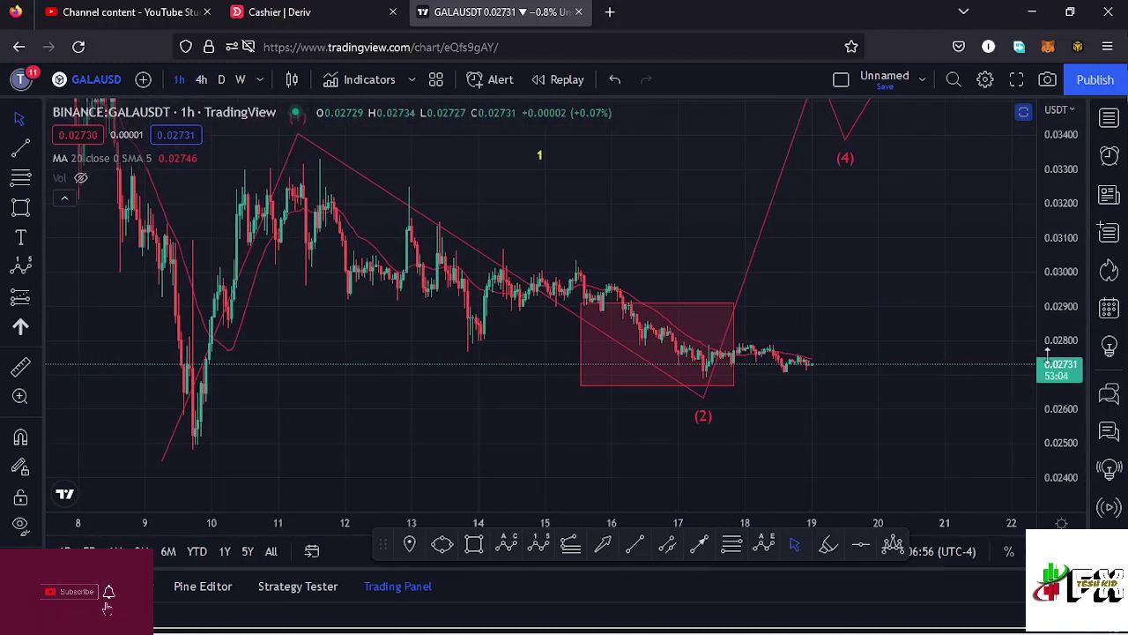
pyautogui.moveTo(1056, 377); pyautogui.dragTo(1056, 349)
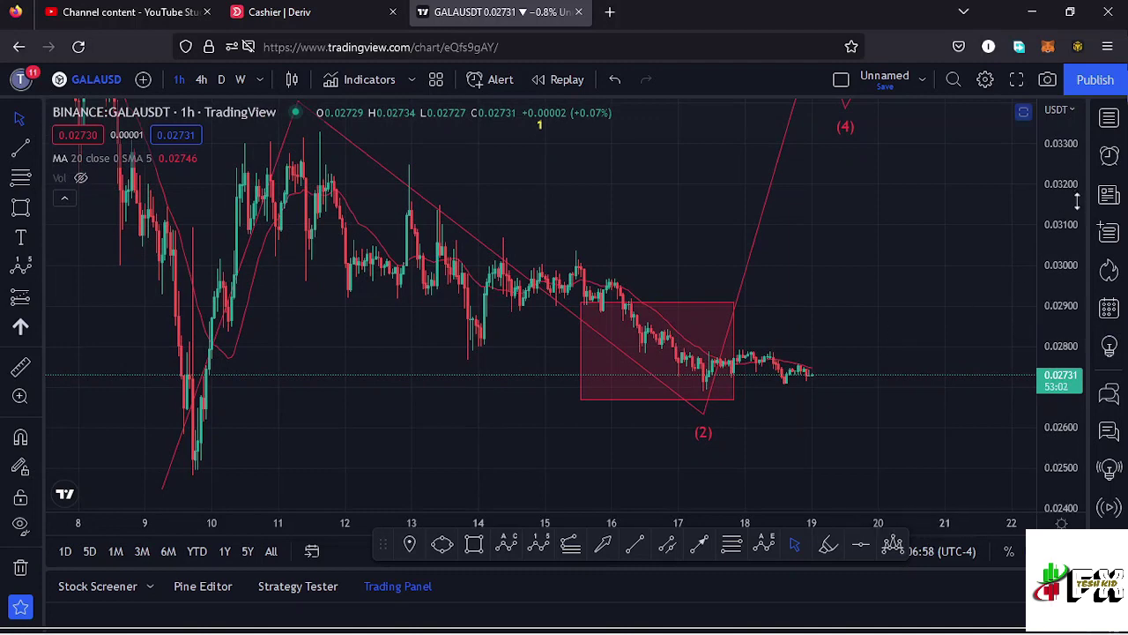
pyautogui.moveTo(1056, 218); pyautogui.dragTo(1041, 235)
pyautogui.scroll(-2, 917, 272)
pyautogui.moveTo(927, 270); pyautogui.dragTo(861, 307)
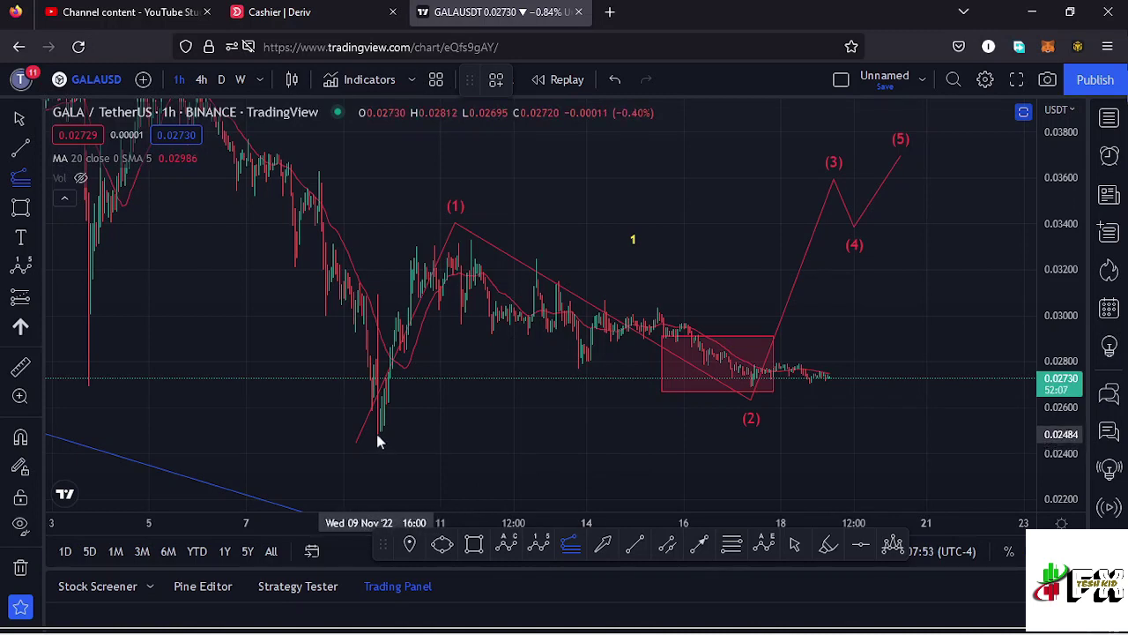
# Draw Fibonacci extension levels from the (0) low to the (1) high, fitting 1.618 in view
pyautogui.click(377, 433)
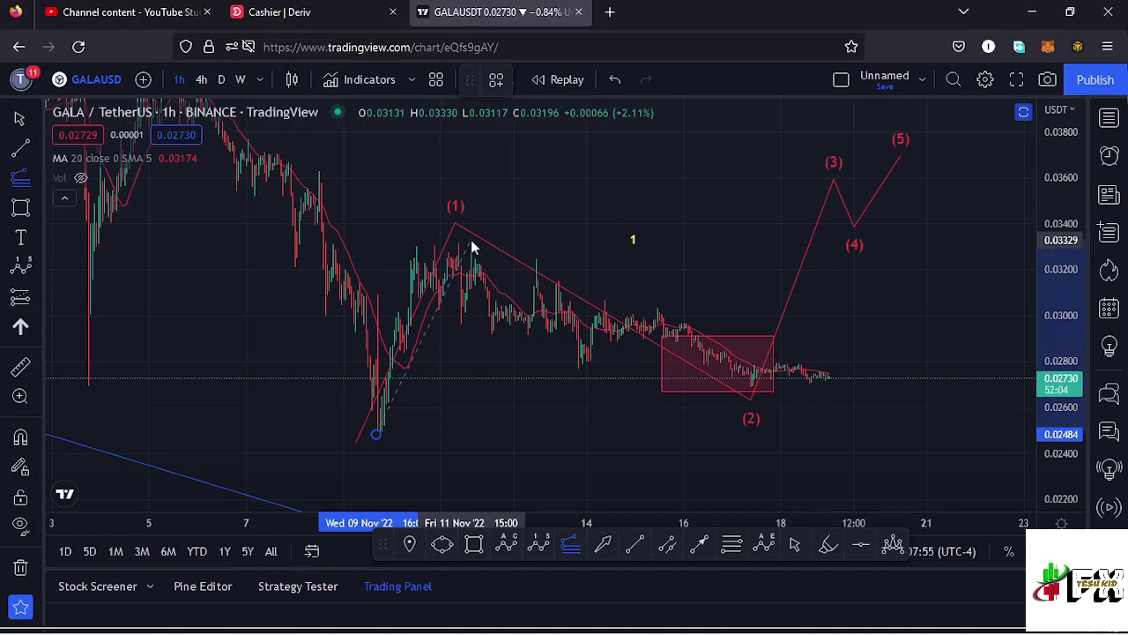
pyautogui.click(986, 385)
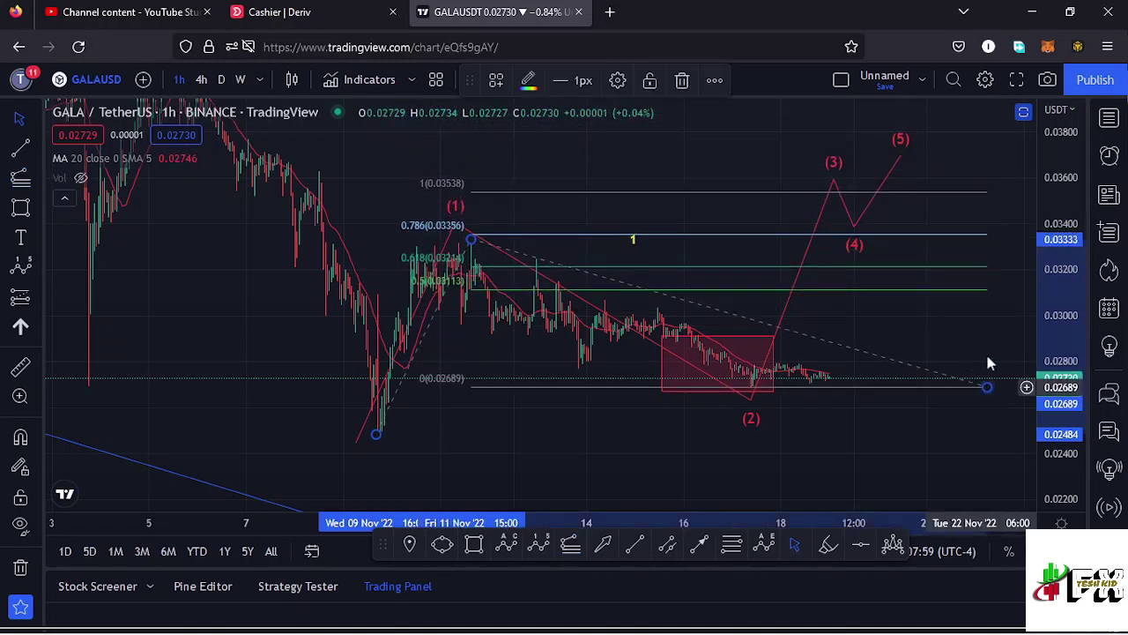
pyautogui.moveTo(984, 329); pyautogui.dragTo(967, 315)
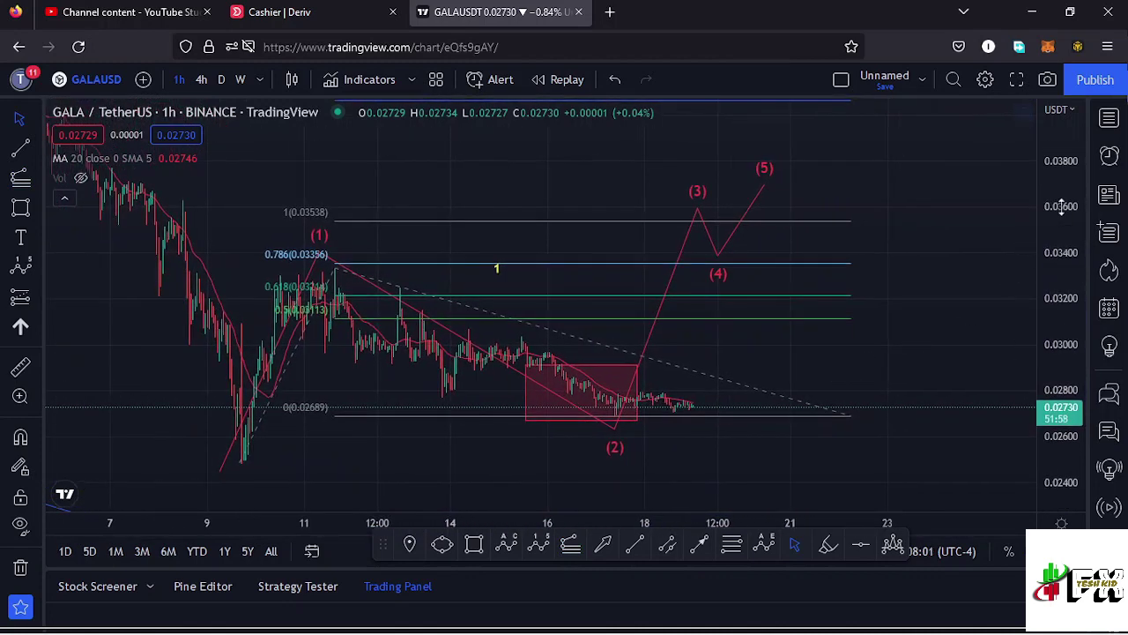
pyautogui.moveTo(1063, 198); pyautogui.dragTo(1061, 231)
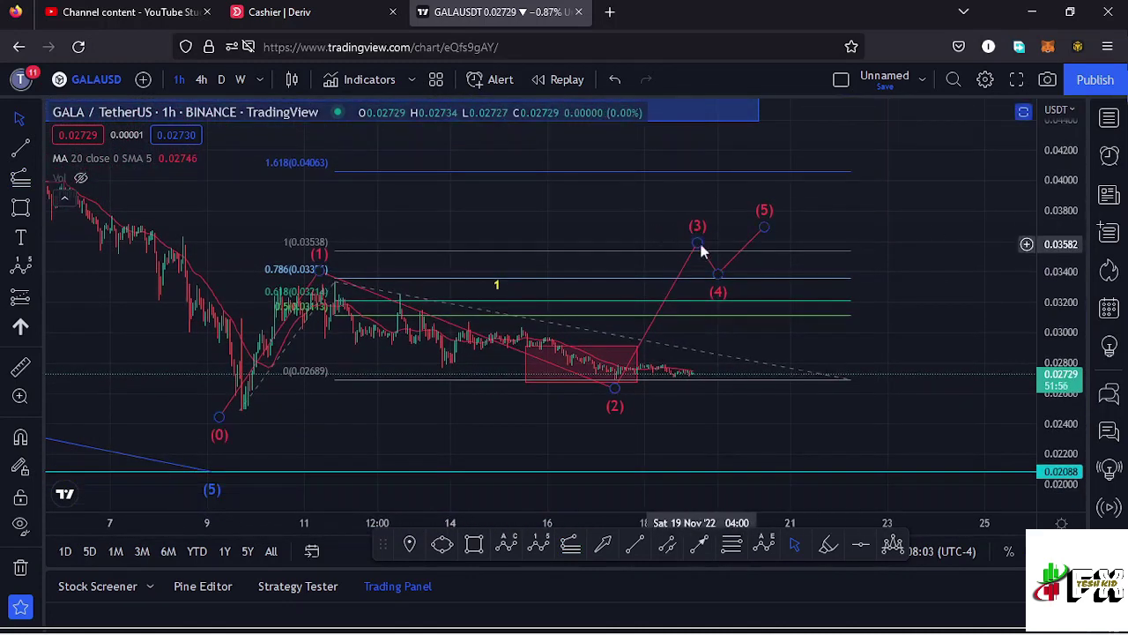
# Move wave (3) to the 1.618 level (0.04063), (4) near 0.0336, (5) above 0.043
pyautogui.moveTo(697, 242); pyautogui.dragTo(703, 179)
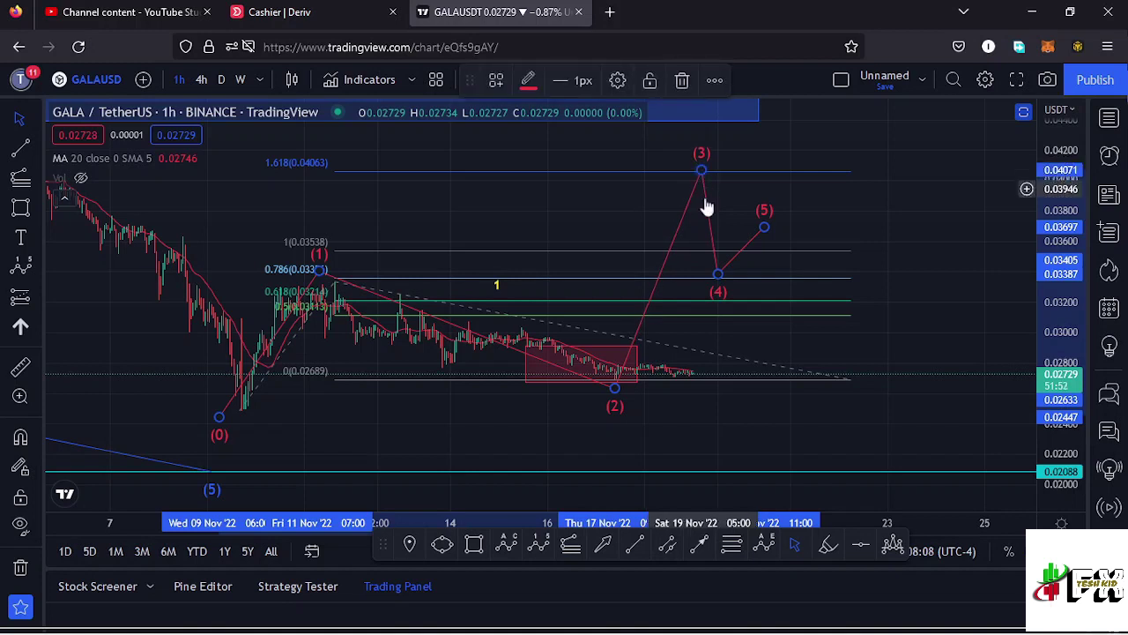
pyautogui.moveTo(718, 275); pyautogui.dragTo(746, 276)
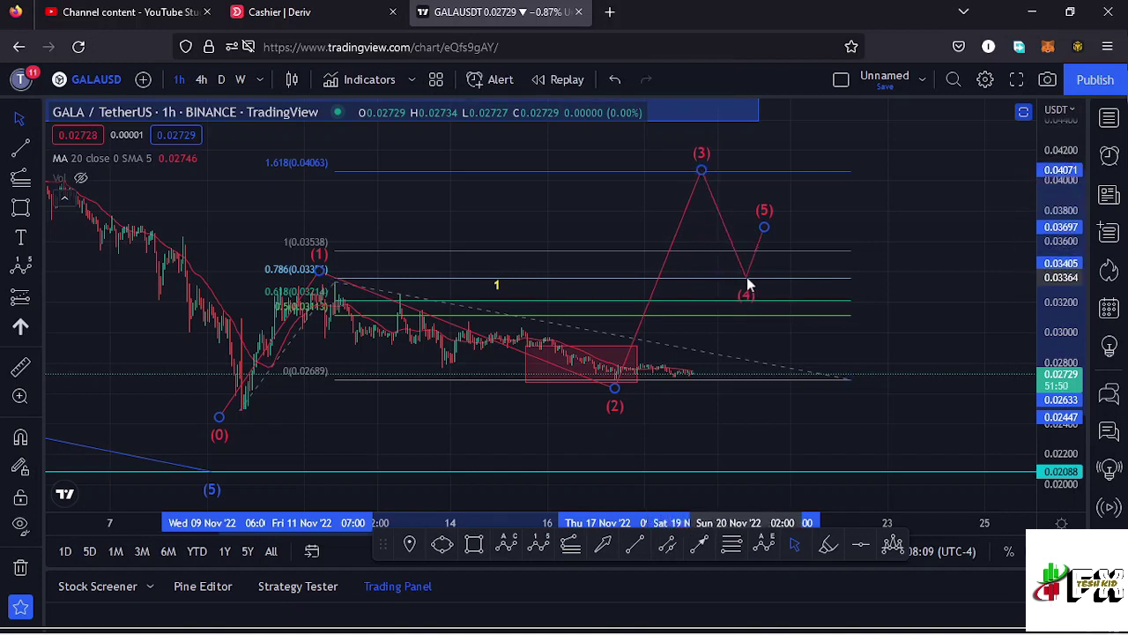
pyautogui.moveTo(766, 229); pyautogui.dragTo(857, 124)
pyautogui.moveTo(762, 209); pyautogui.dragTo(789, 220)
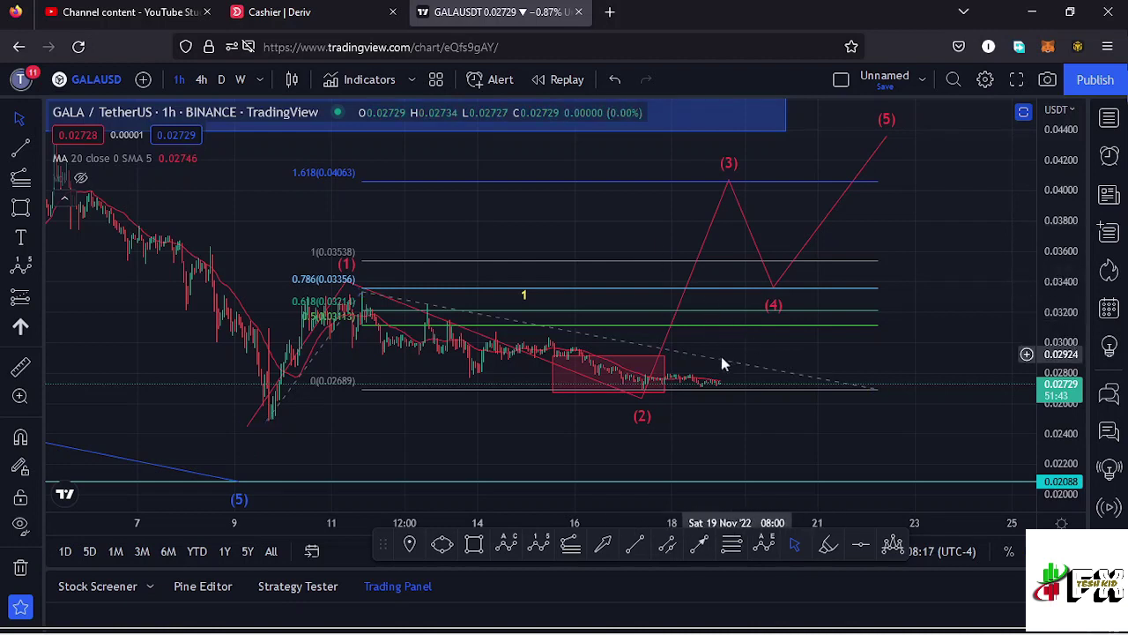
# Delete the Fibonacci extension and zoom in centred on the red zone box around wave (2)
pyautogui.click(880, 388)
pyautogui.press('Delete')
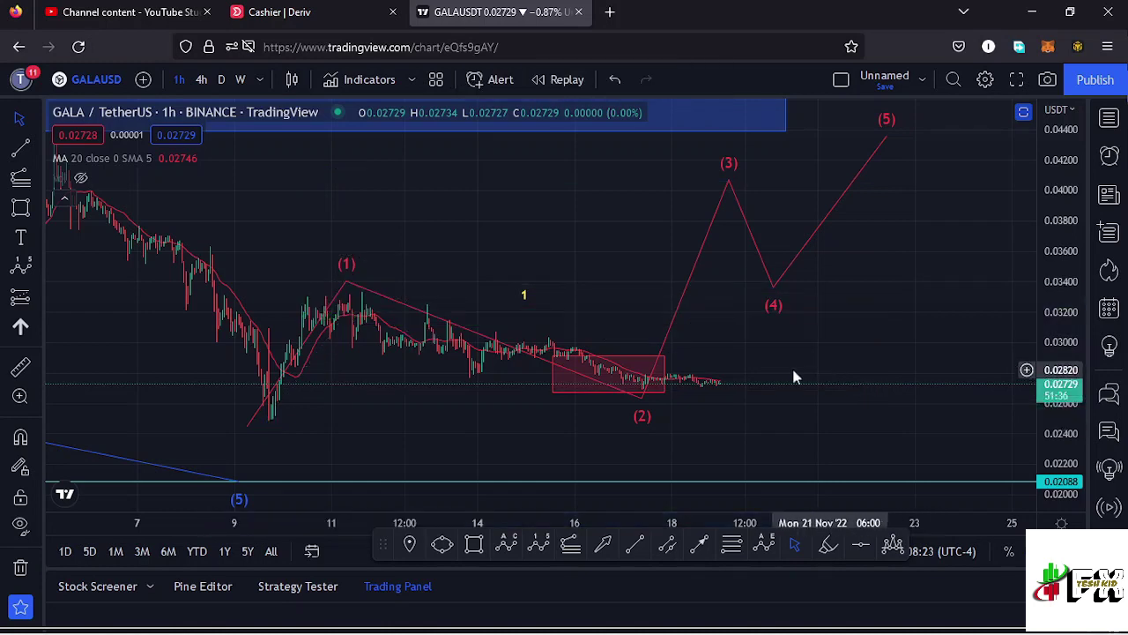
pyautogui.moveTo(796, 358); pyautogui.dragTo(854, 297)
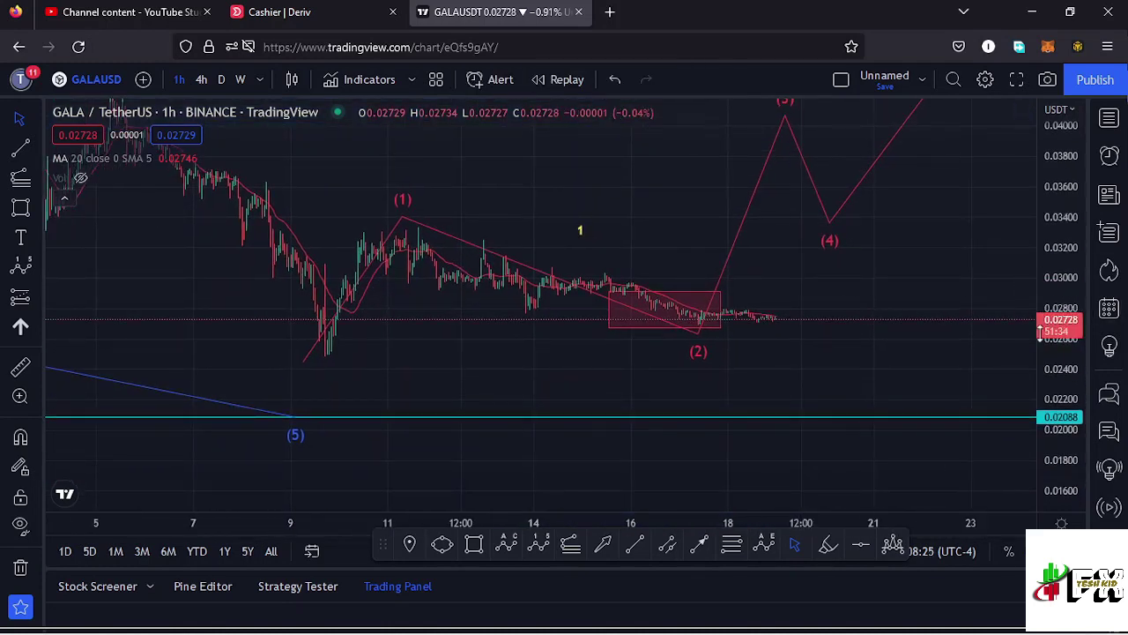
pyautogui.scroll(5, 1049, 328)
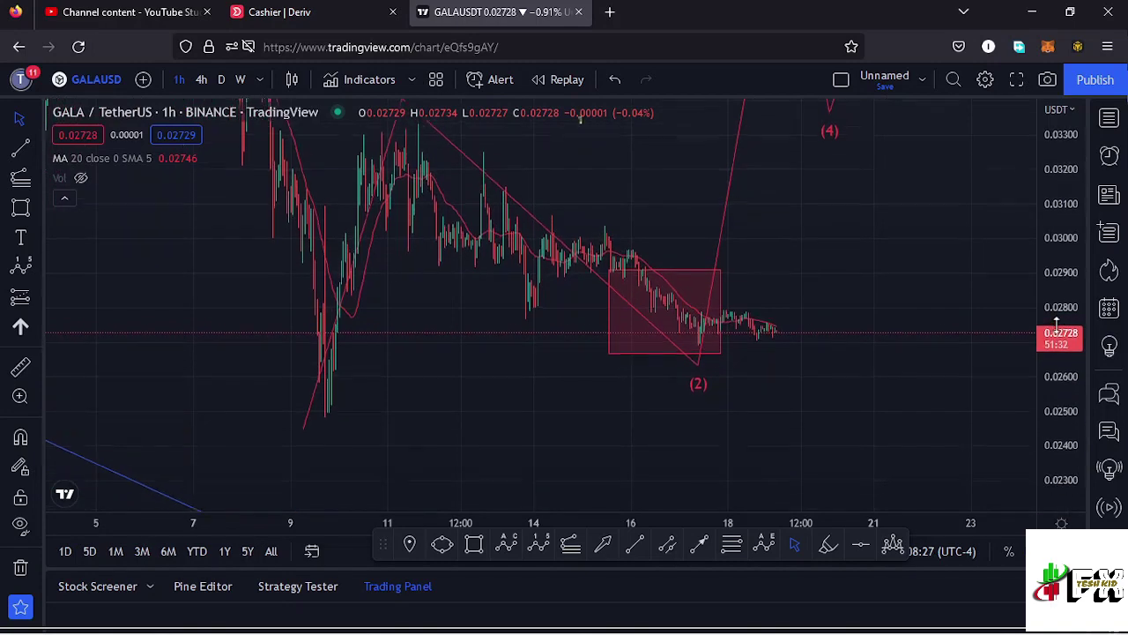
pyautogui.scroll(4, 812, 330)
pyautogui.scroll(2, 622, 304)
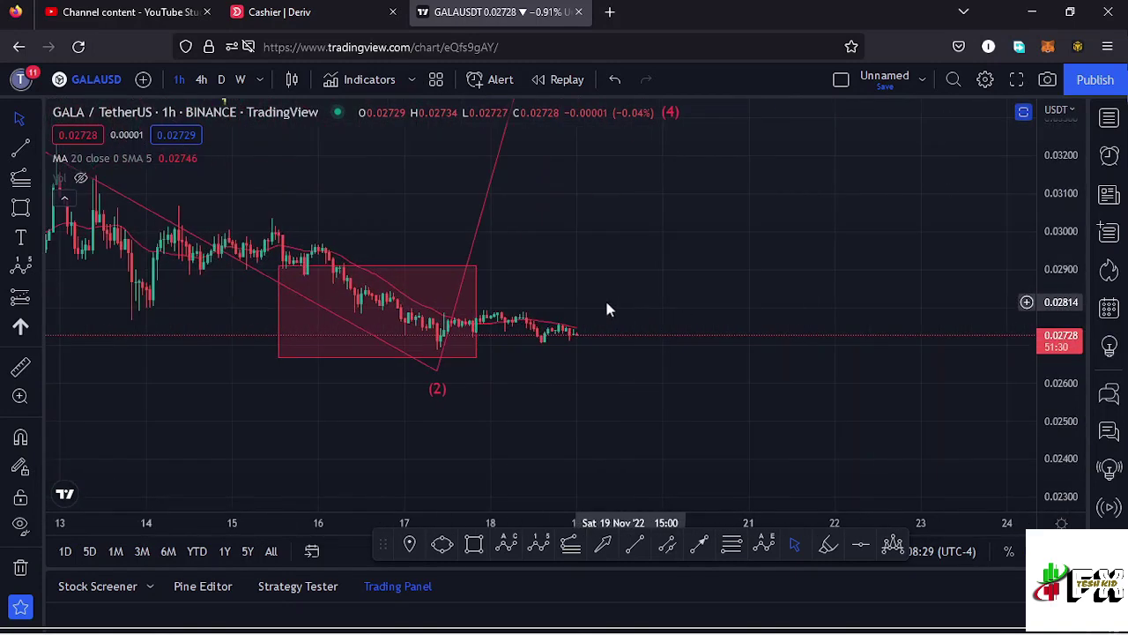
pyautogui.moveTo(582, 291); pyautogui.dragTo(779, 297)
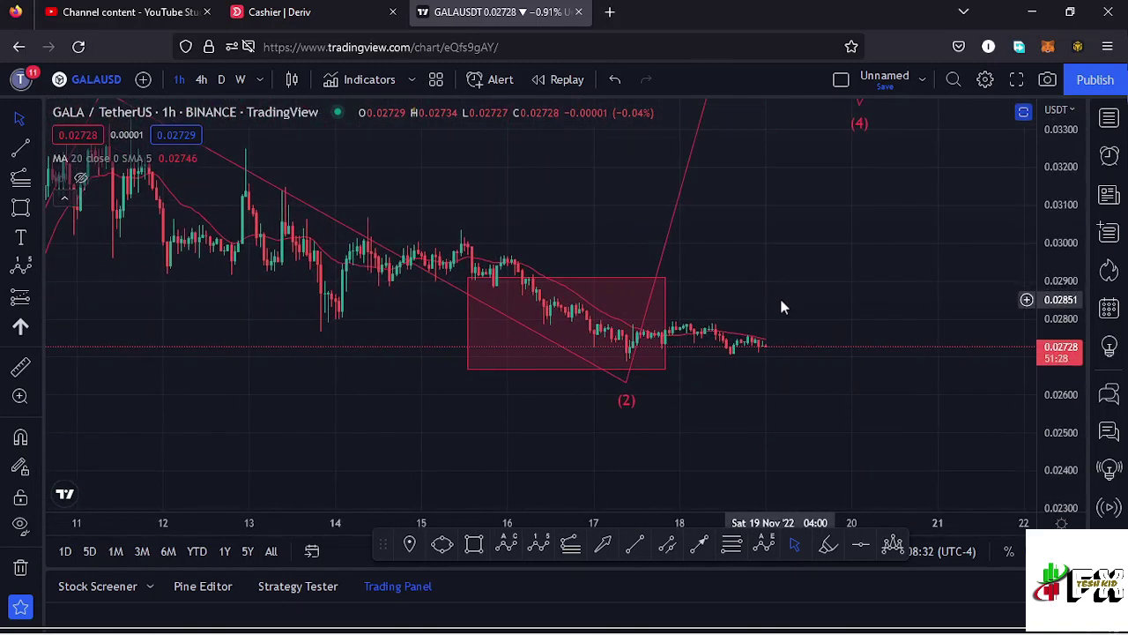
pyautogui.scroll(1, 781, 307)
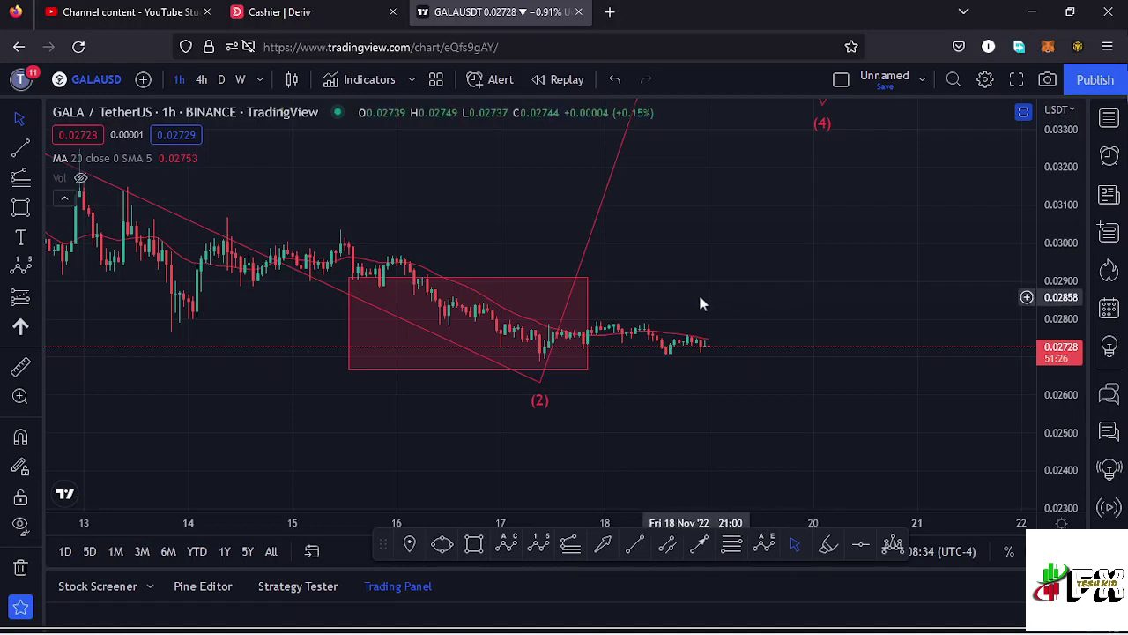
pyautogui.moveTo(699, 292); pyautogui.dragTo(740, 284)
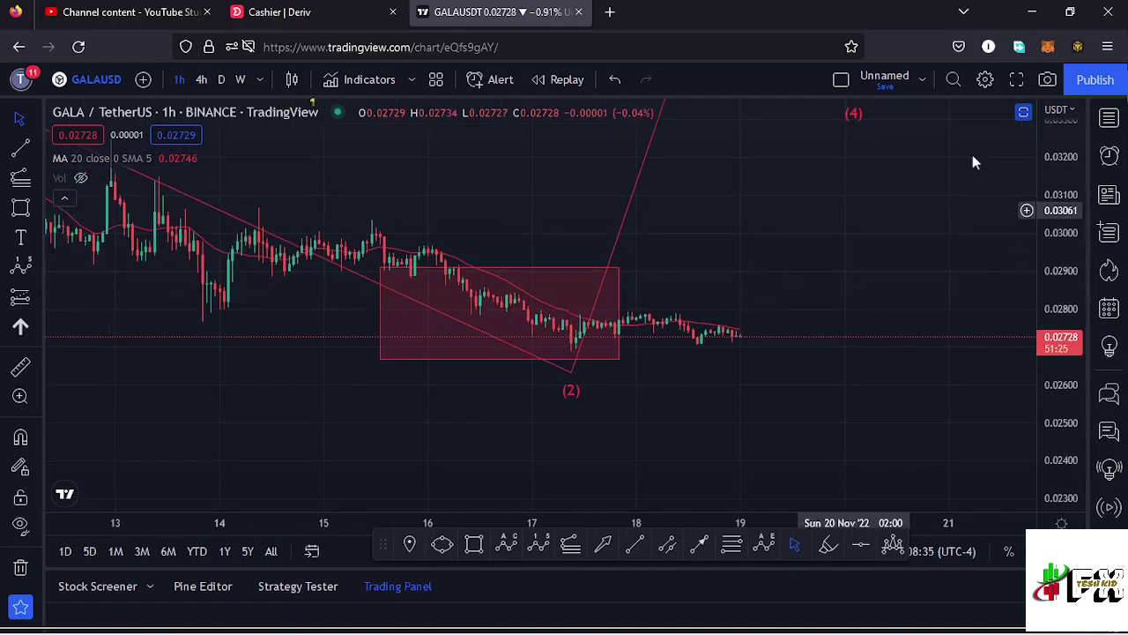
# Bring back the RSI (14) and MACD (12, 26, 9) panes, briefly maximizing and restoring RSI
pyautogui.click(1023, 113)
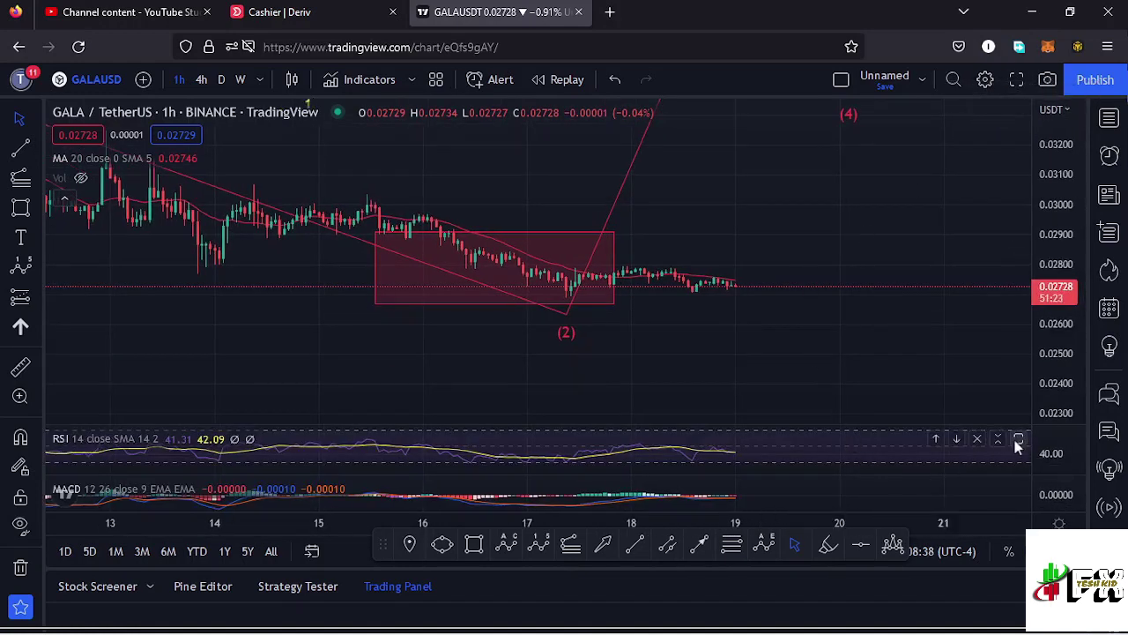
pyautogui.click(1018, 440)
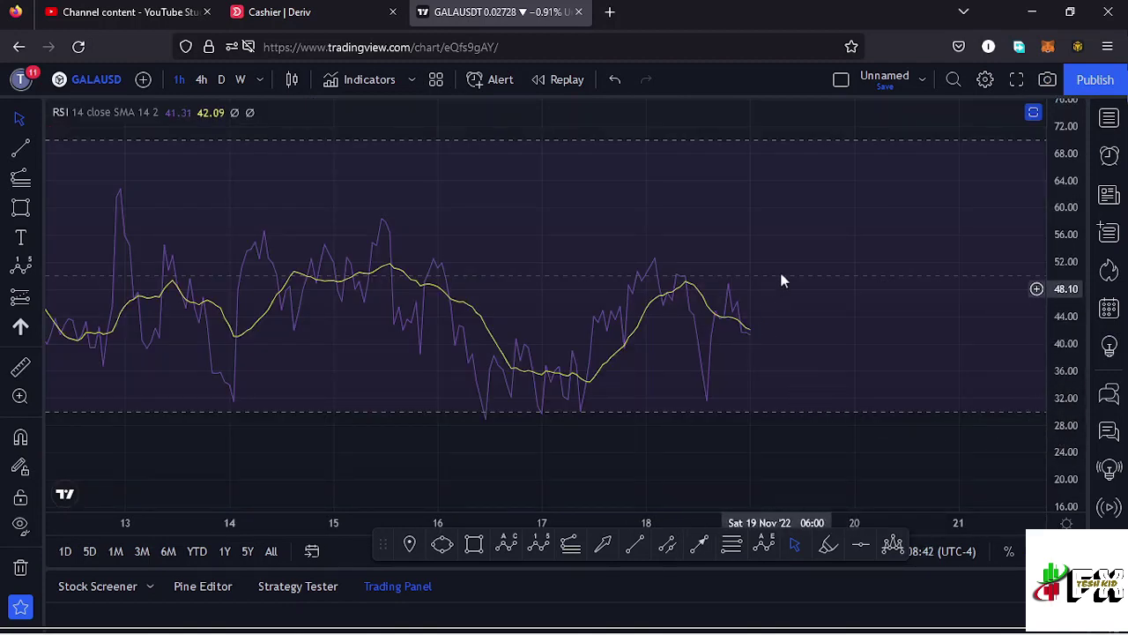
pyautogui.click(1035, 112)
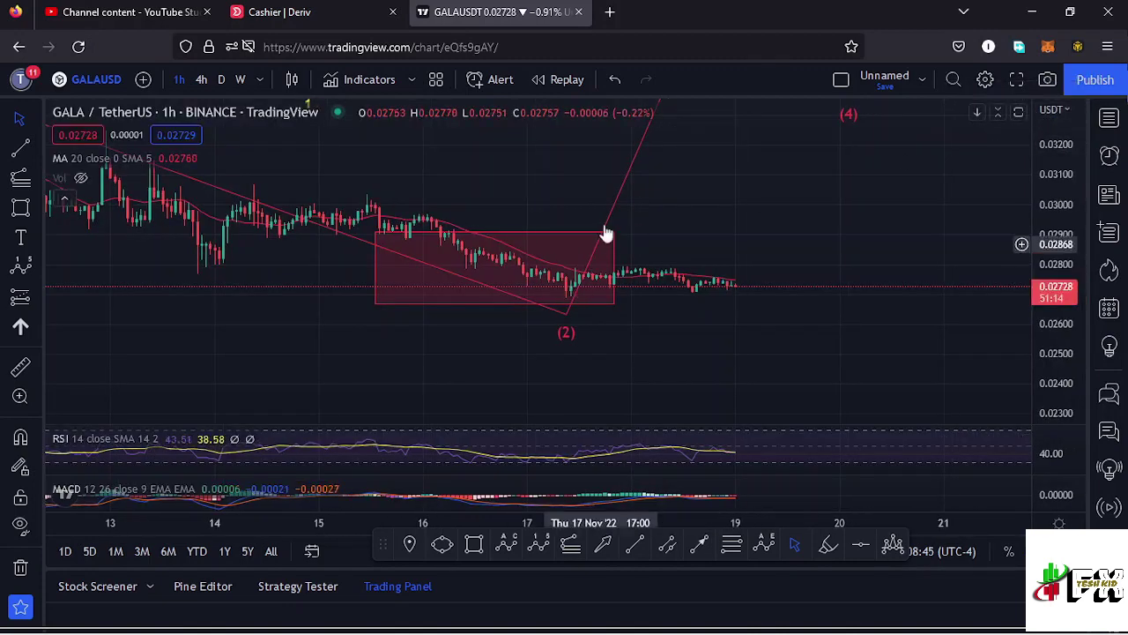
pyautogui.moveTo(744, 207); pyautogui.dragTo(732, 254)
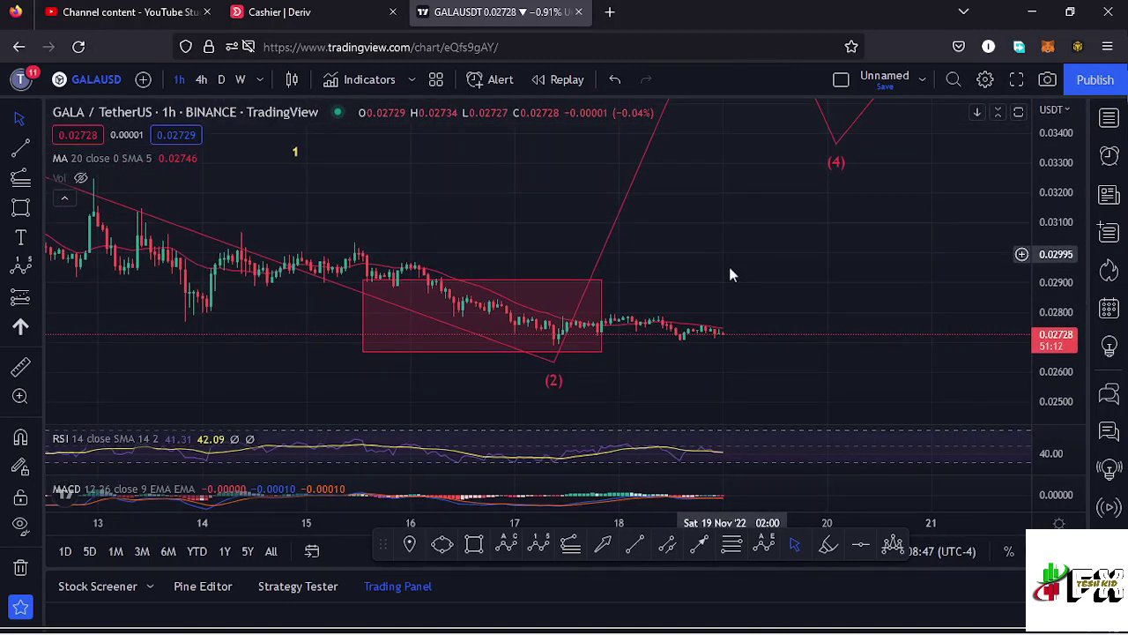
pyautogui.moveTo(811, 403); pyautogui.dragTo(848, 348)
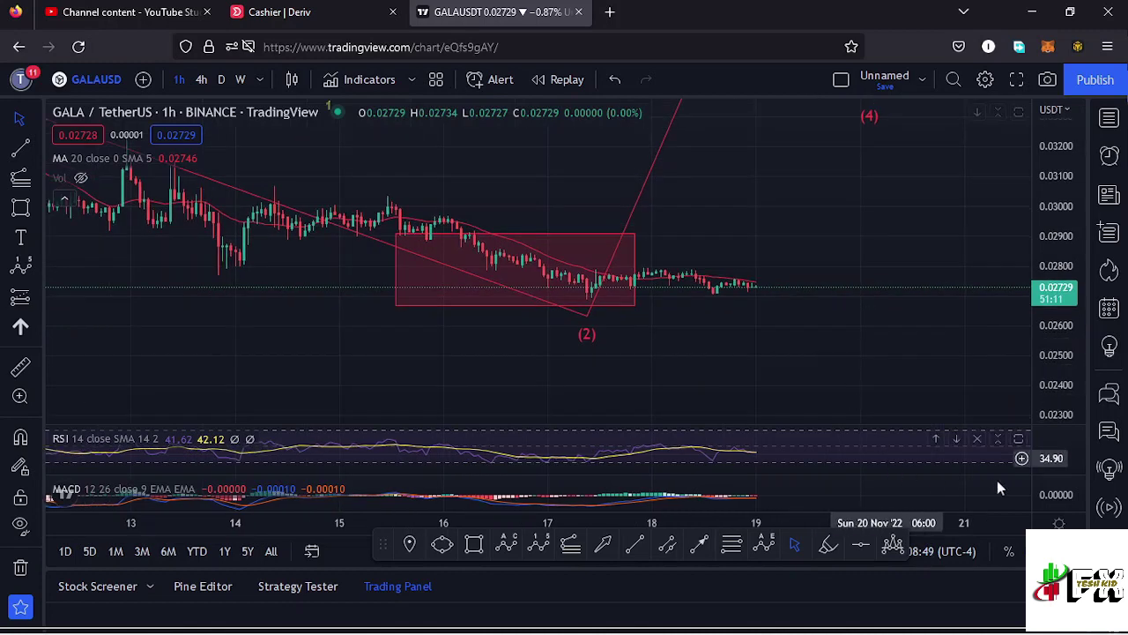
# Maximize the MACD pane and zoom in on its recent bars
pyautogui.click(1021, 487)
pyautogui.scroll(2, 728, 401)
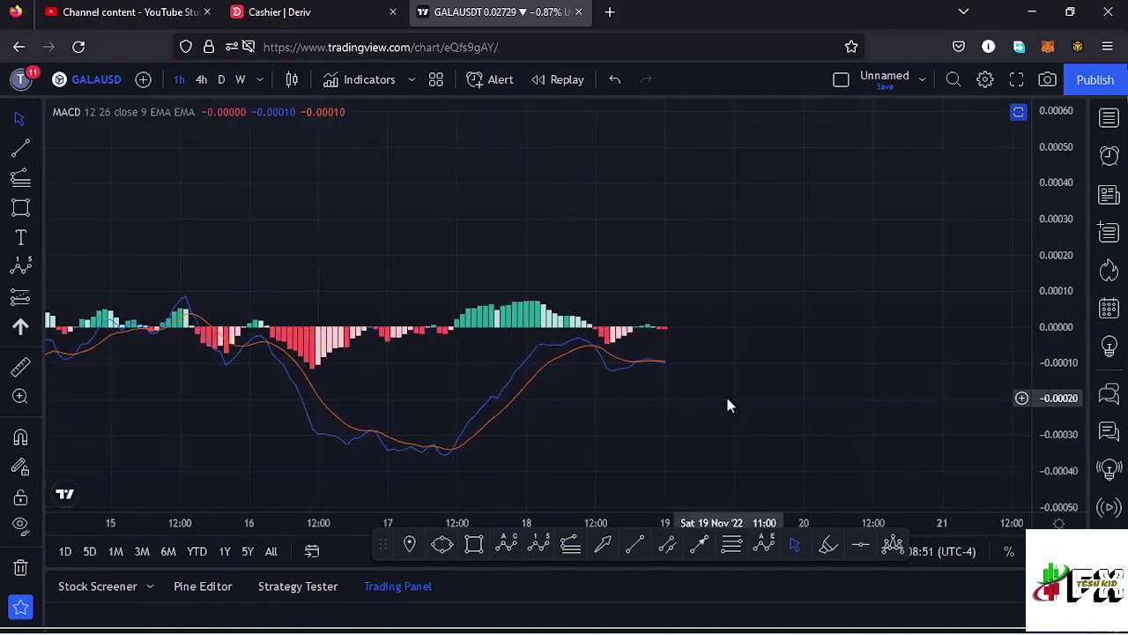
pyautogui.scroll(2, 605, 406)
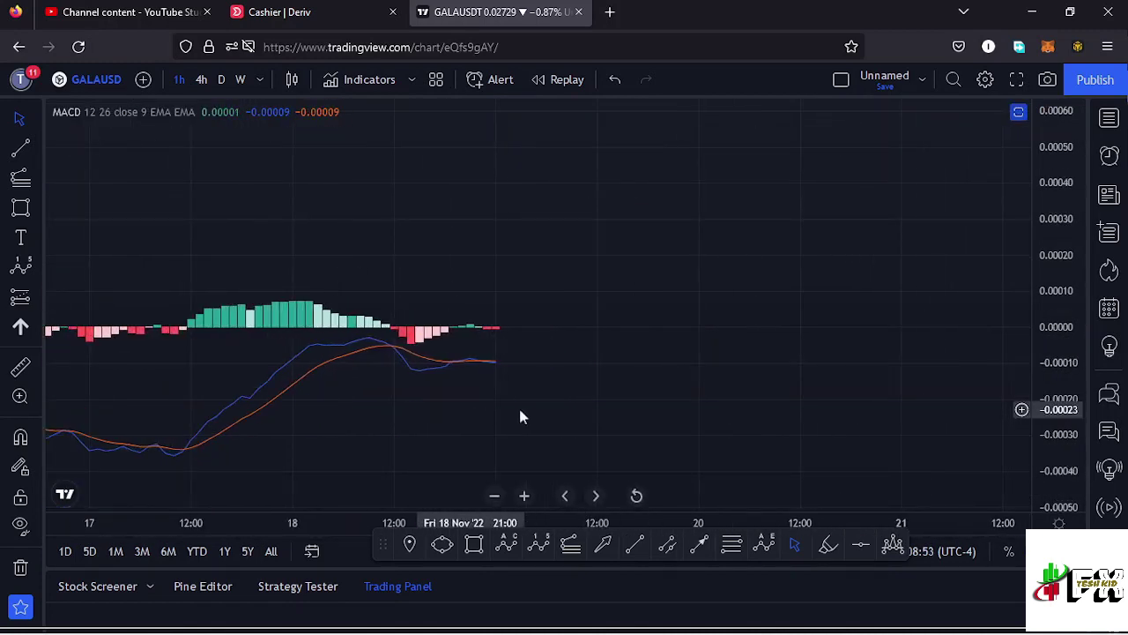
pyautogui.moveTo(520, 416); pyautogui.dragTo(661, 403)
# Center the MACD histogram around 18–19 Nov and stretch its bars and lines taller
pyautogui.scroll(5, 1060, 378)
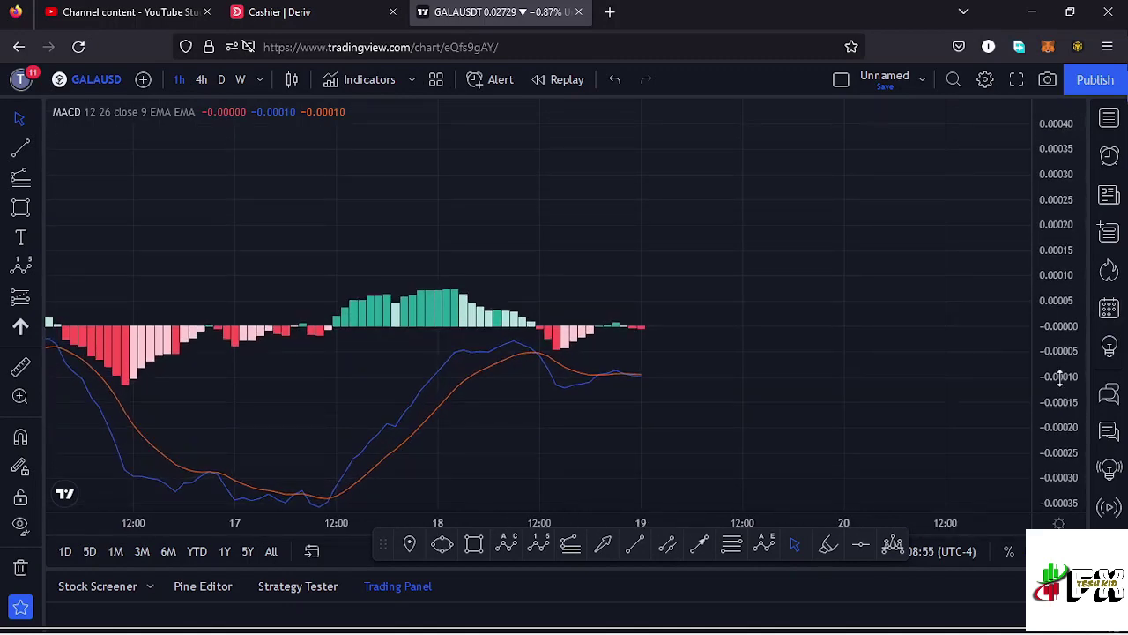
pyautogui.moveTo(752, 412); pyautogui.dragTo(796, 335)
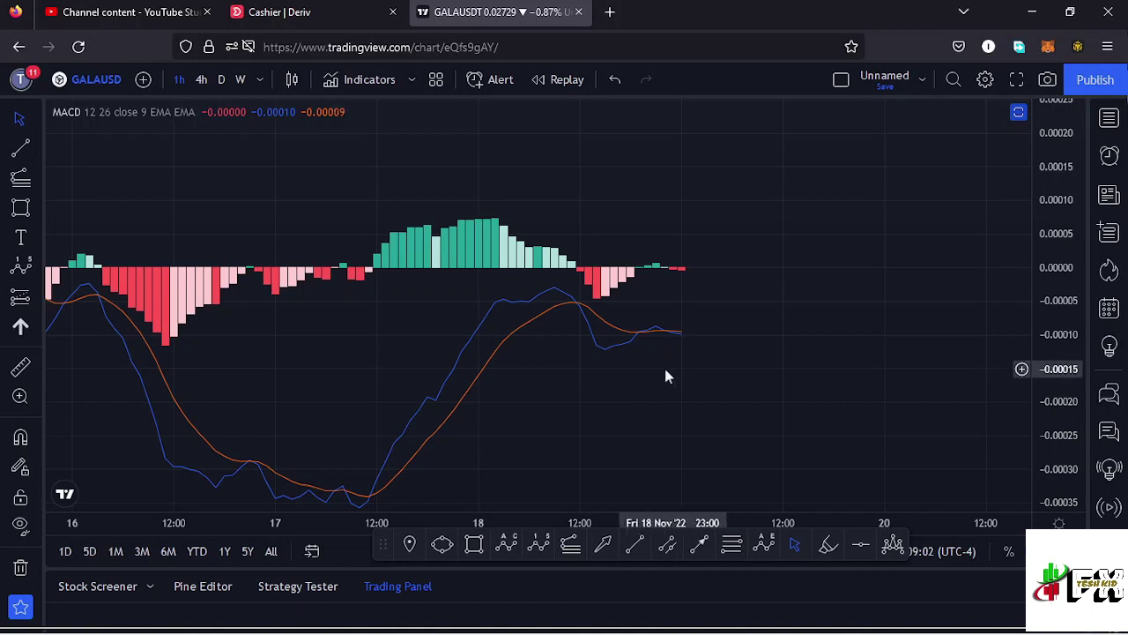
pyautogui.moveTo(665, 368); pyautogui.dragTo(696, 364)
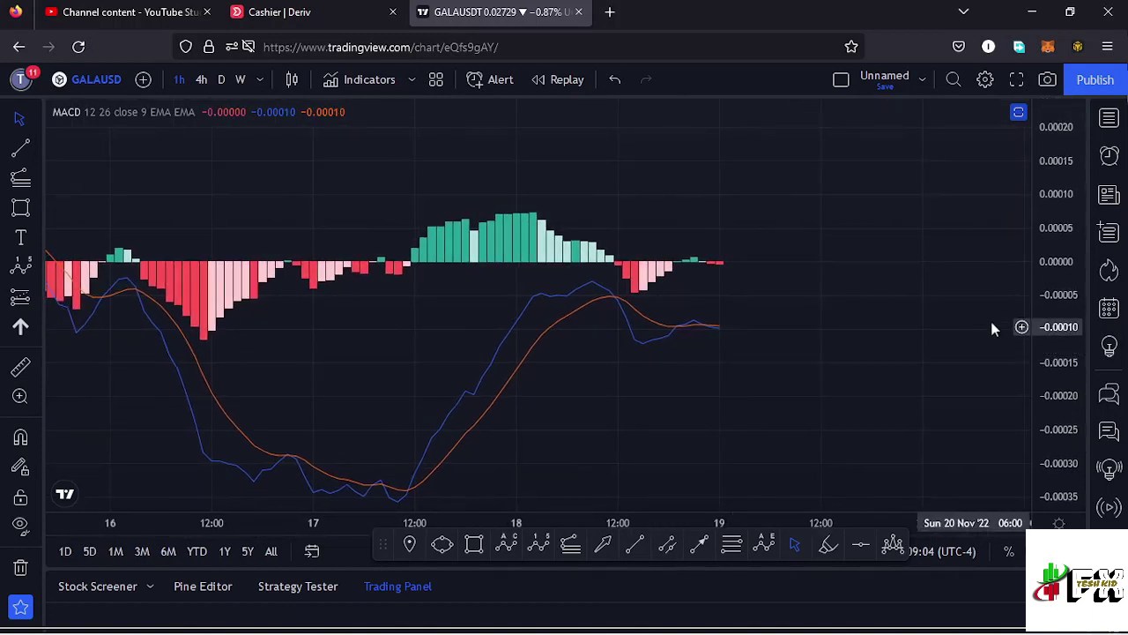
pyautogui.moveTo(1056, 353); pyautogui.dragTo(1056, 335)
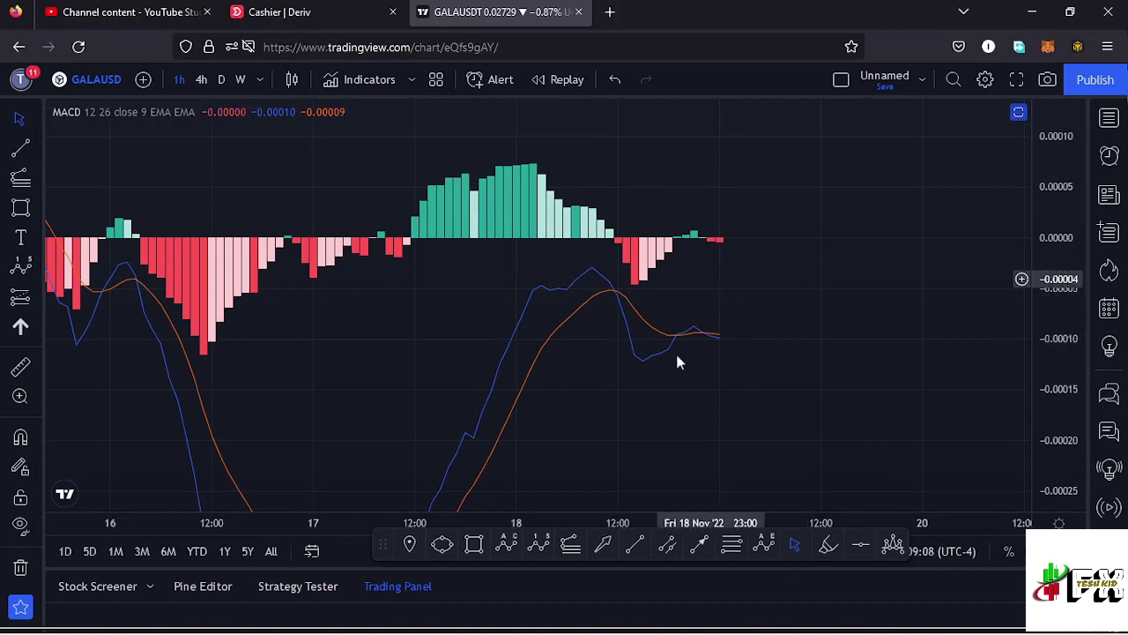